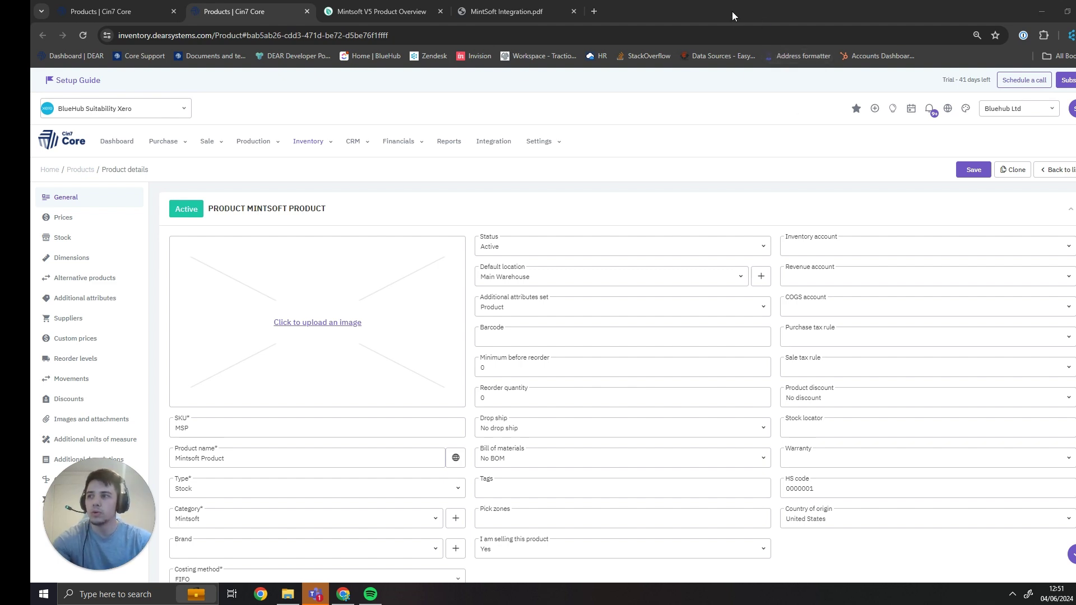
Scroll through MSP's General details: Stock type, Mintsoft category, FIFO costing, HS code 0000001.
{"action": "scroll", "coordinate": [626, 303], "scroll_direction": "down", "scroll_amount": 1}
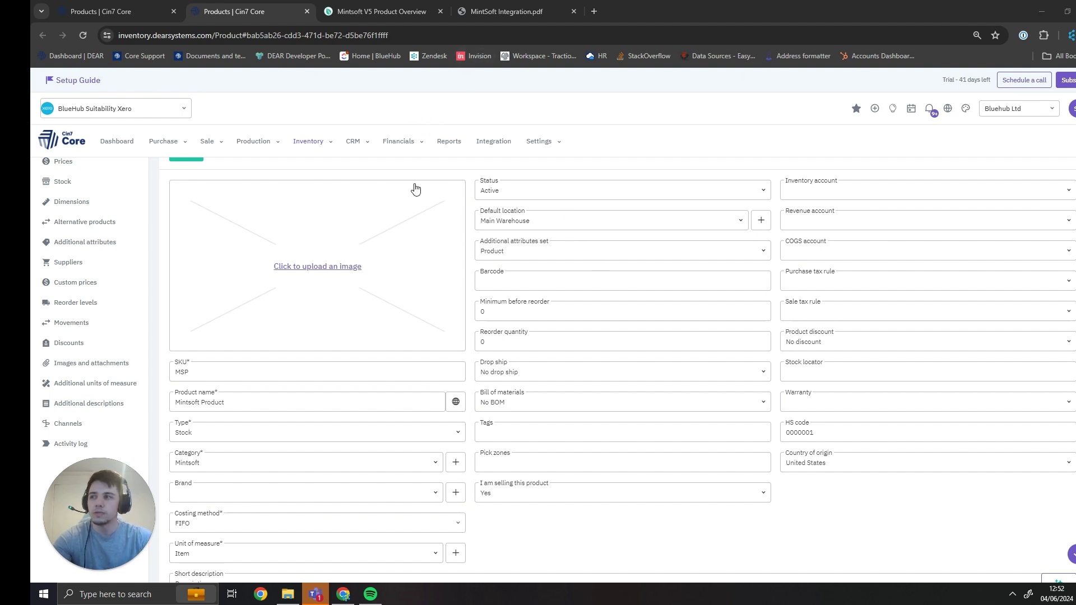
Search the Mintsoft Product Overview for msp.
{"action": "left_click", "coordinate": [351, 9]}
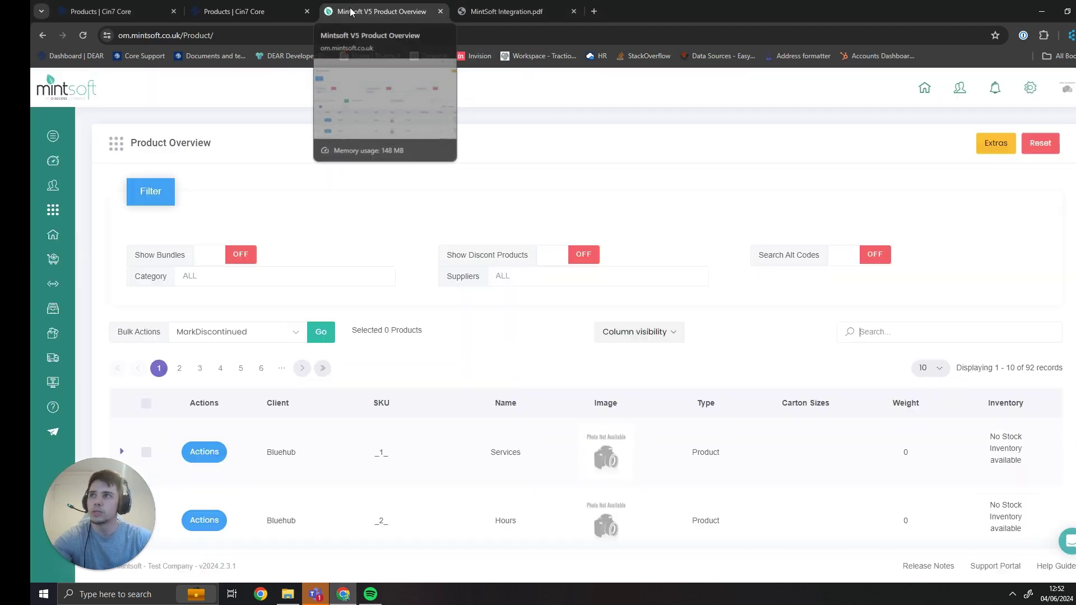
{"action": "left_click", "coordinate": [937, 338]}
{"action": "type", "text": "msp"}
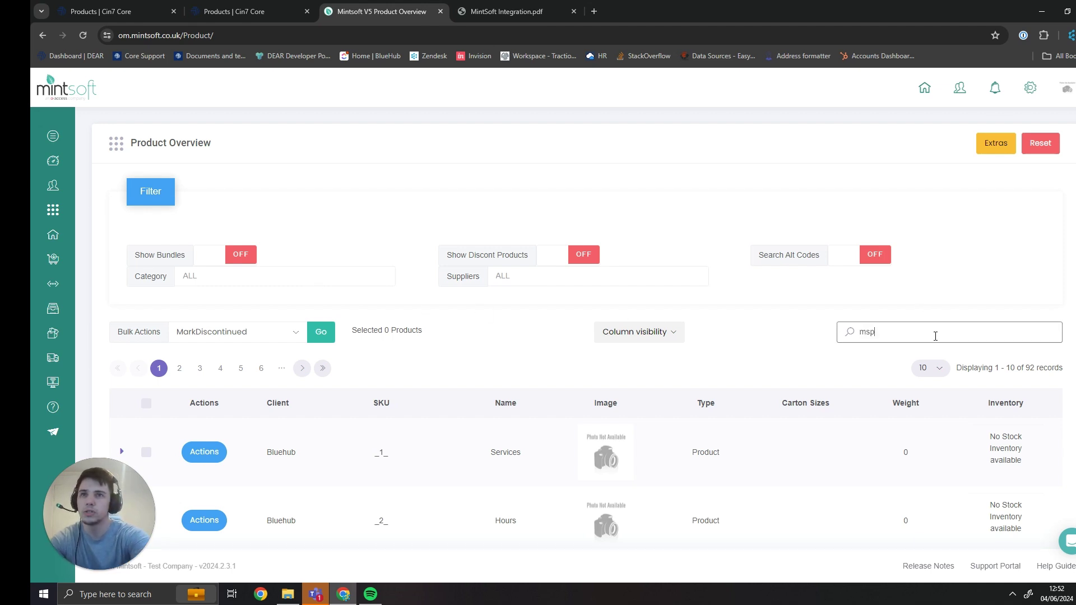
{"action": "scroll", "coordinate": [684, 399], "scroll_direction": "down", "scroll_amount": 1}
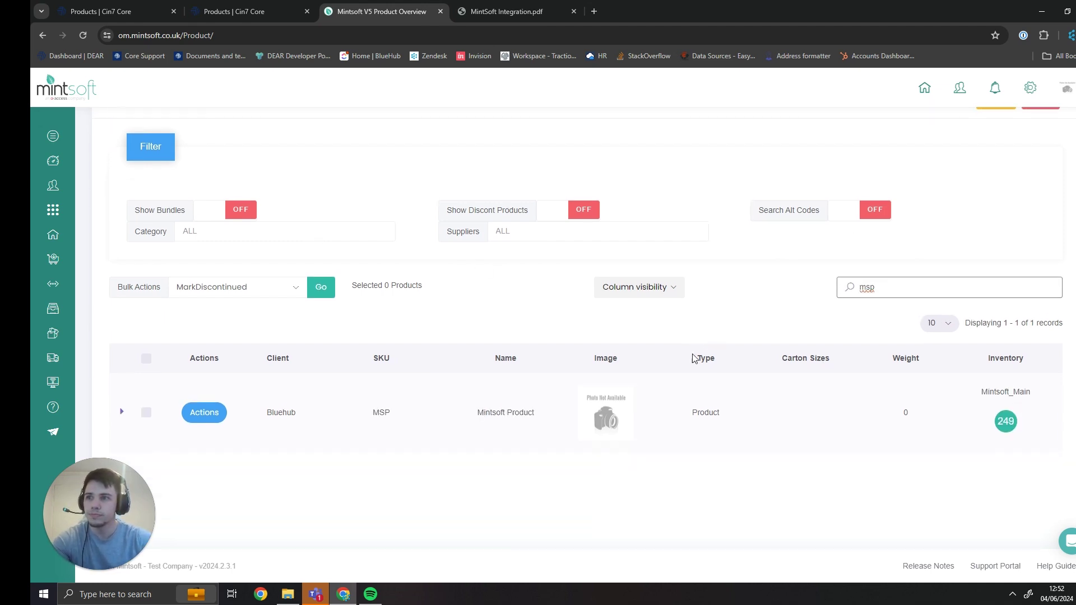
{"action": "left_click", "coordinate": [253, 397]}
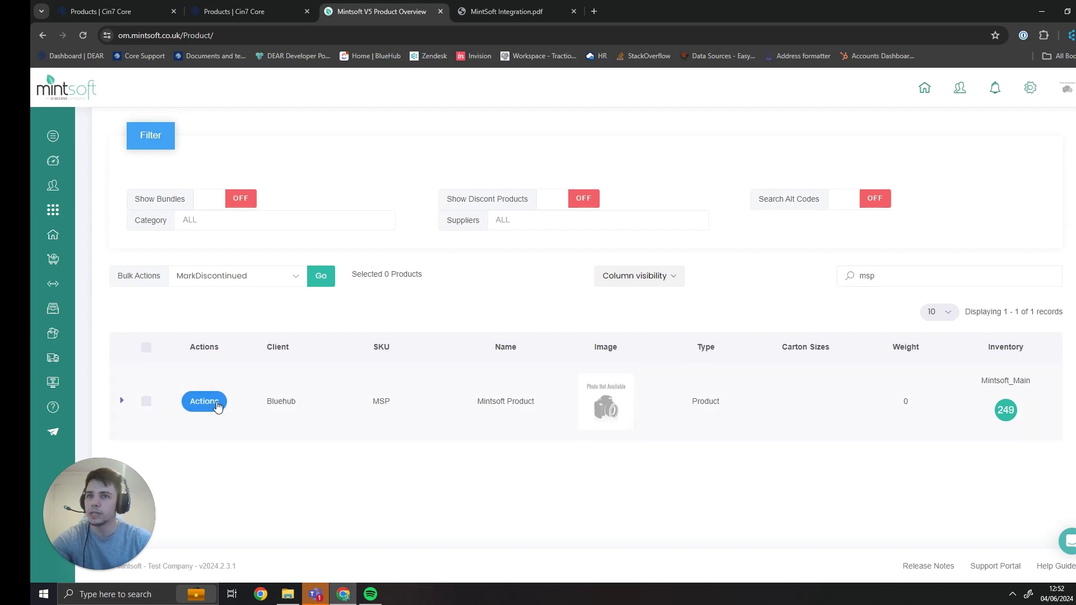
Open product MSP's Edit page (commodity code 0000001), then return to Cin7 Core.
{"action": "left_click", "coordinate": [222, 413]}
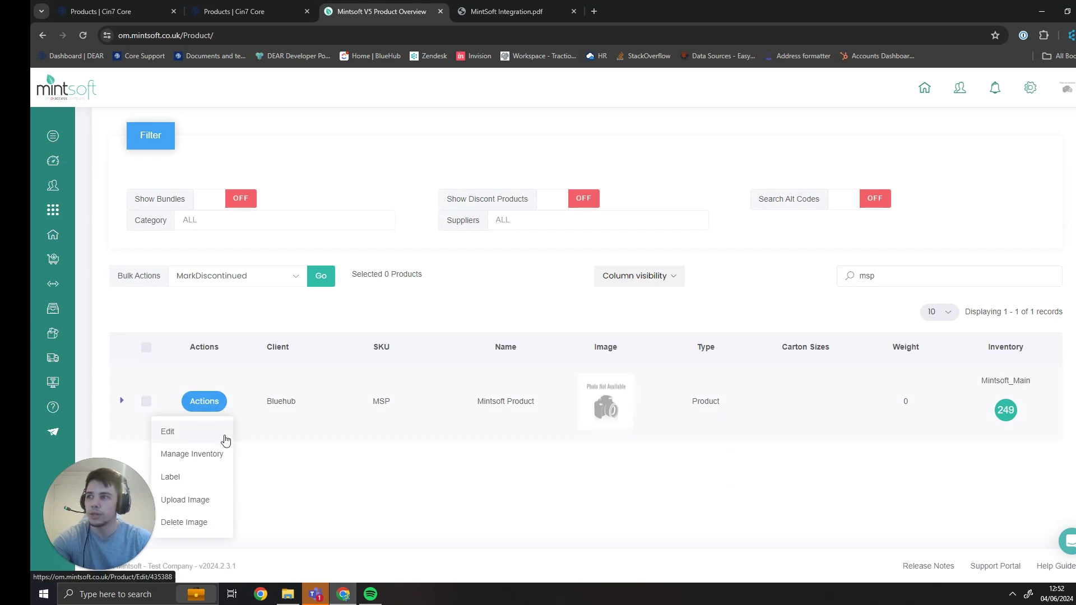
{"action": "left_click", "coordinate": [223, 438]}
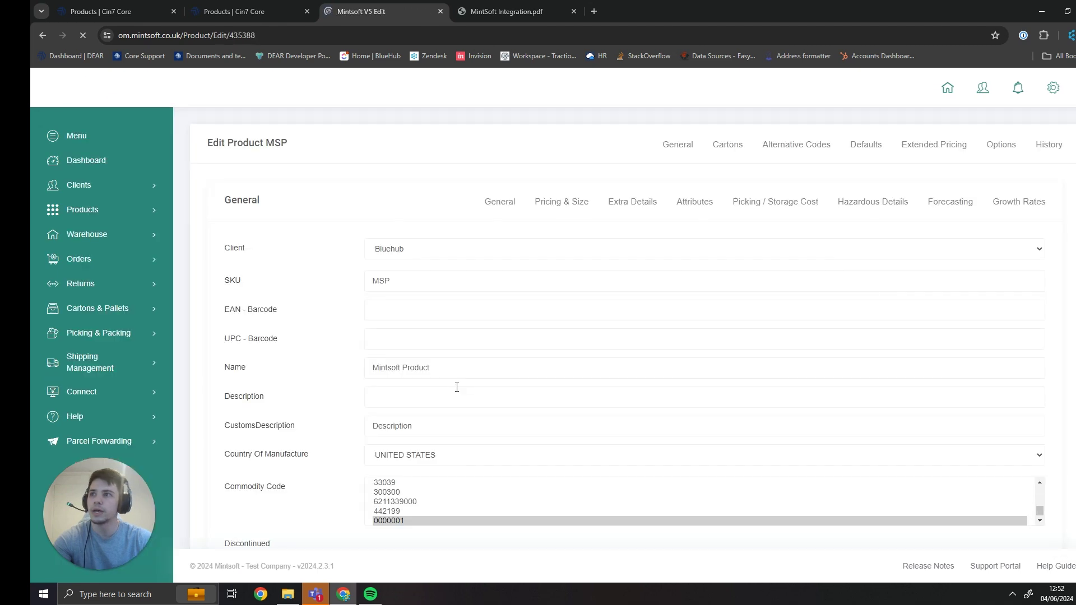
{"action": "scroll", "coordinate": [473, 367], "scroll_direction": "down", "scroll_amount": 1}
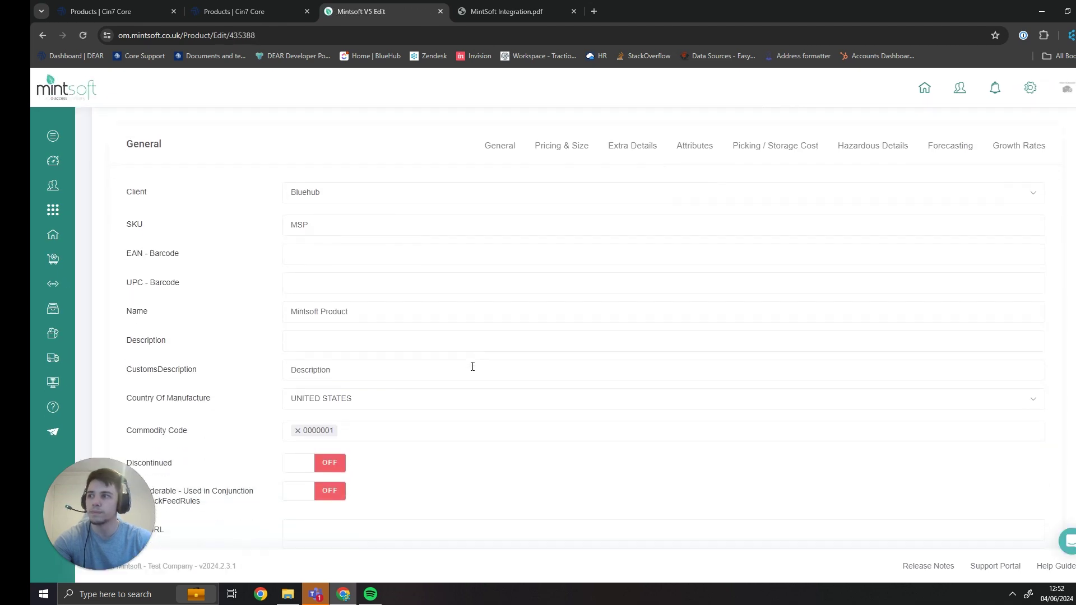
{"action": "scroll", "coordinate": [392, 350], "scroll_direction": "up", "scroll_amount": 1}
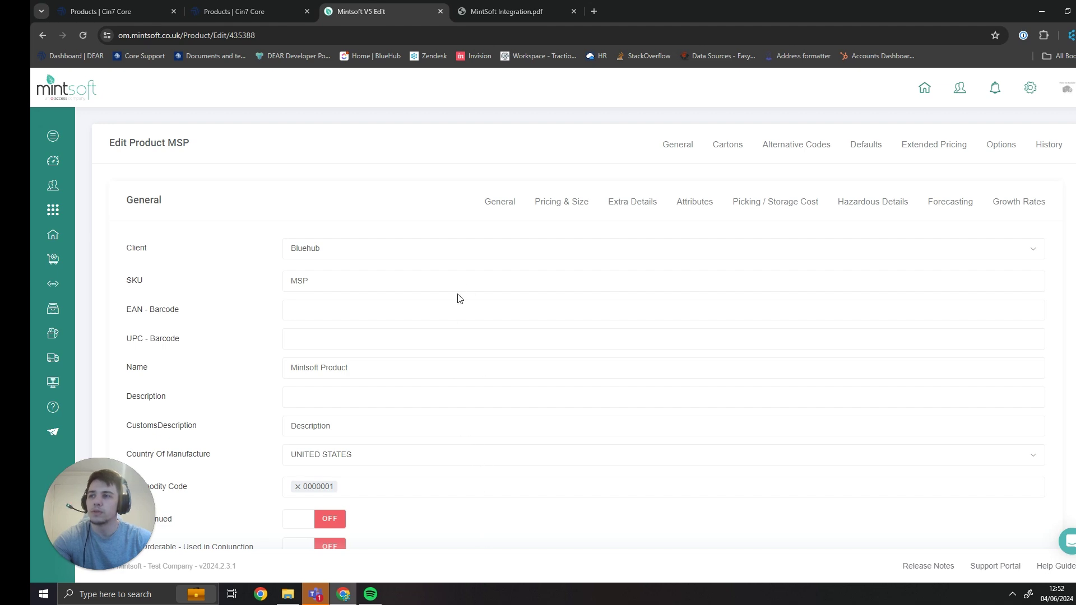
{"action": "left_click", "coordinate": [235, 11]}
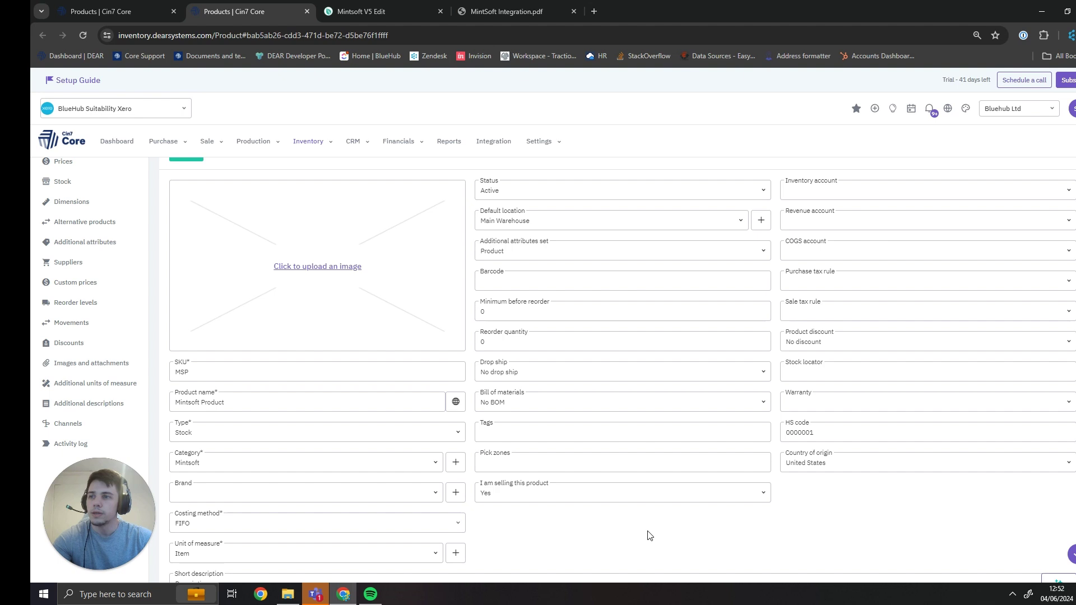
Review page 12's Cin7 Core–Mintsoft product field mappings in the PDF, marking the SKU field.
{"action": "left_click", "coordinate": [540, 12]}
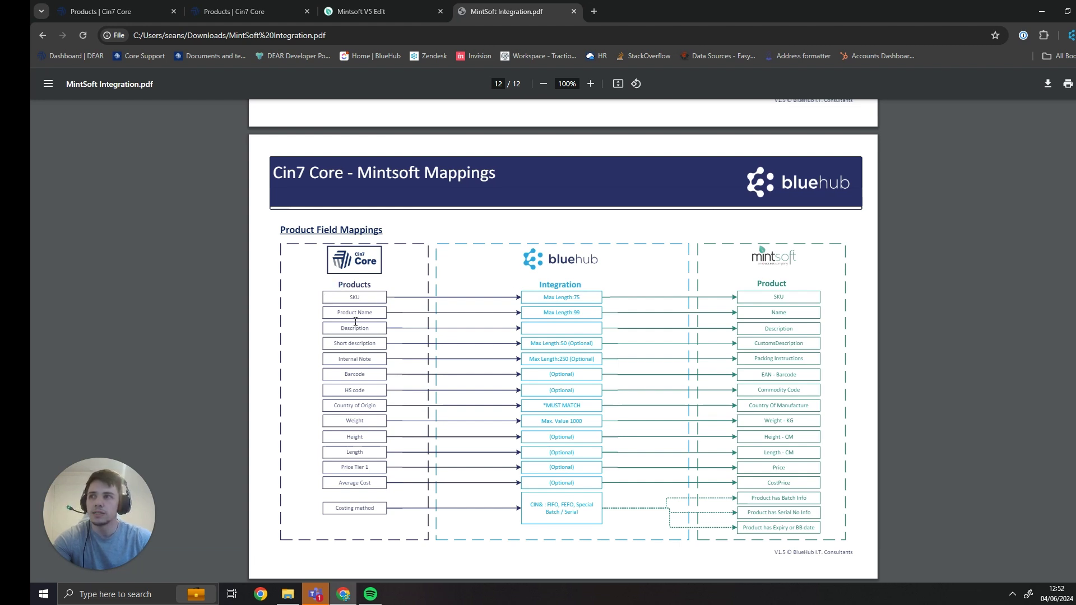
{"action": "left_click_drag", "start_coordinate": [365, 299], "coordinate": [349, 301]}
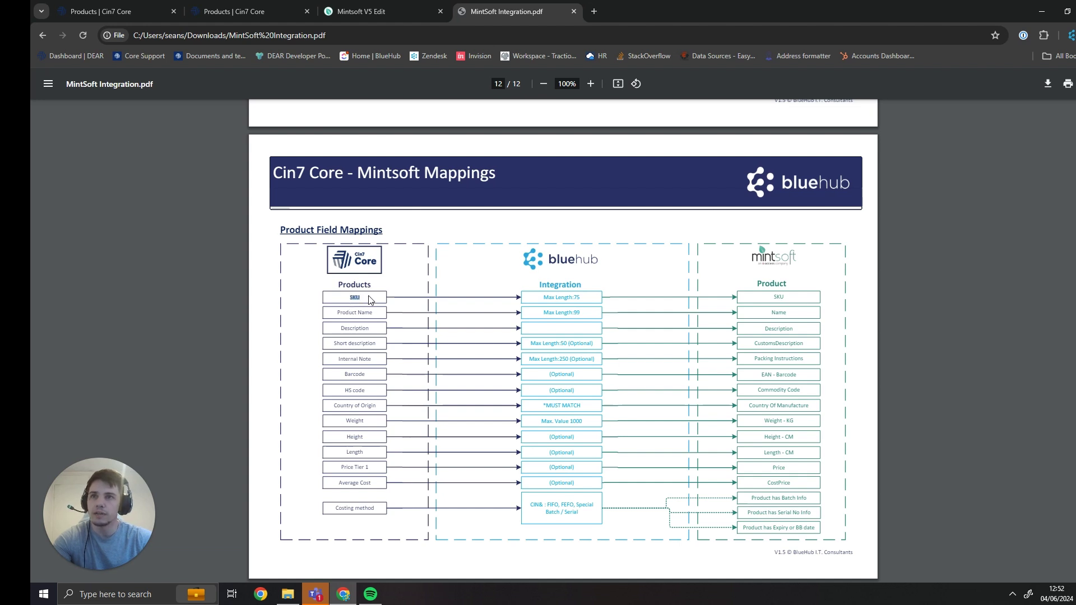
{"action": "left_click", "coordinate": [790, 295]}
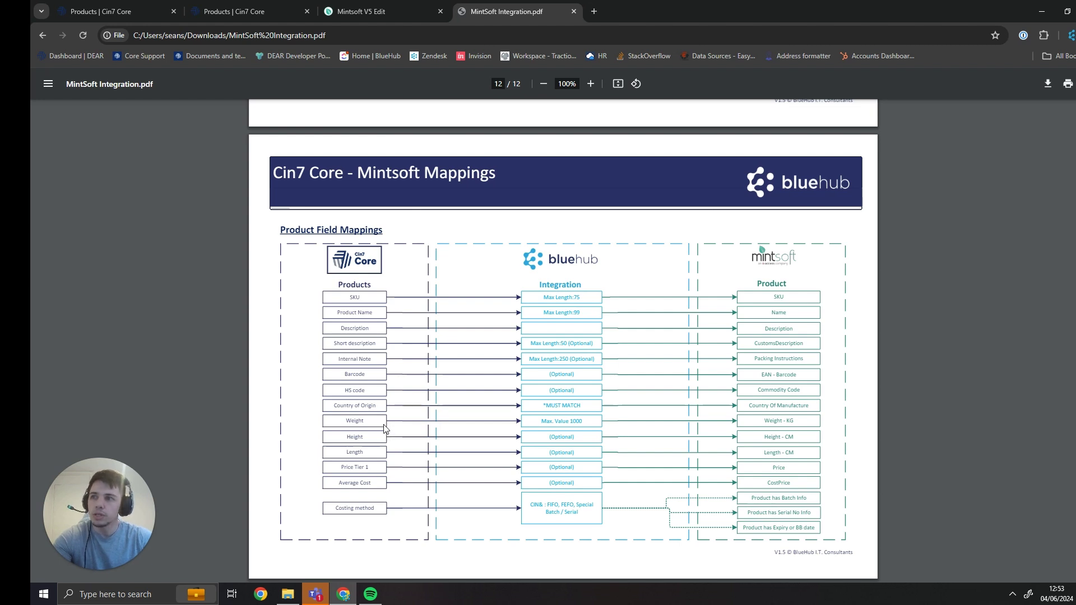
Go back to the Cin7 Core MSP product and show its Dimensions section.
{"action": "left_click", "coordinate": [369, 11]}
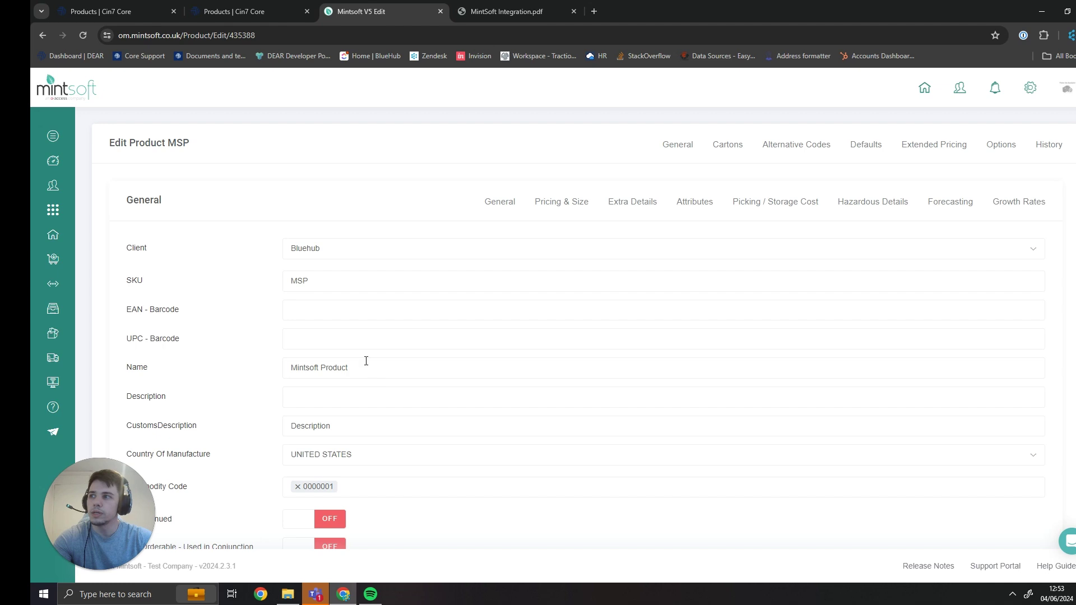
{"action": "left_click", "coordinate": [241, 7]}
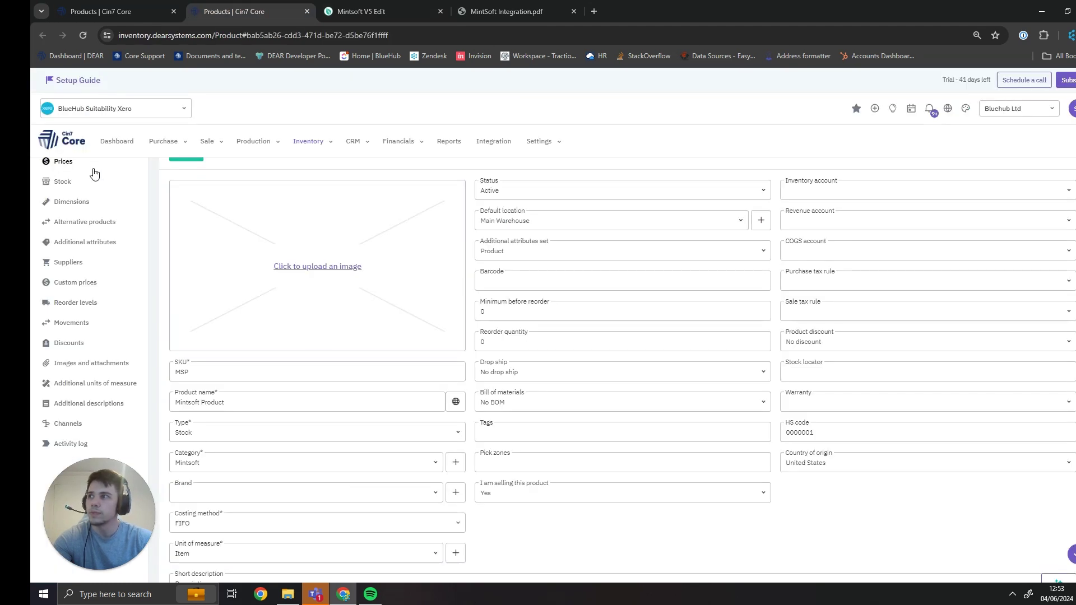
{"action": "scroll", "coordinate": [100, 235], "scroll_direction": "up", "scroll_amount": 1}
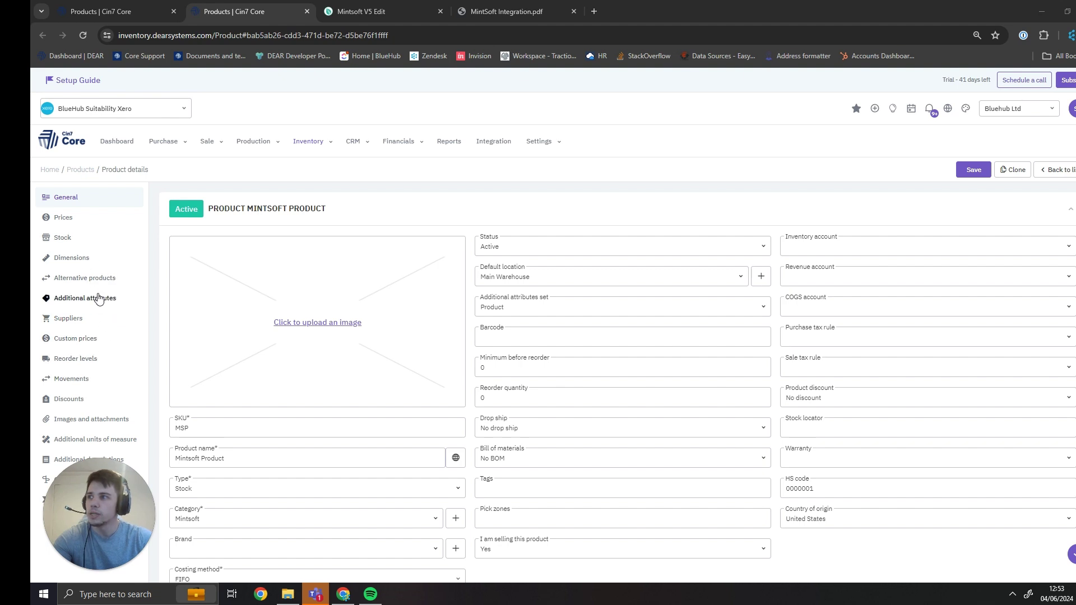
{"action": "left_click", "coordinate": [106, 258]}
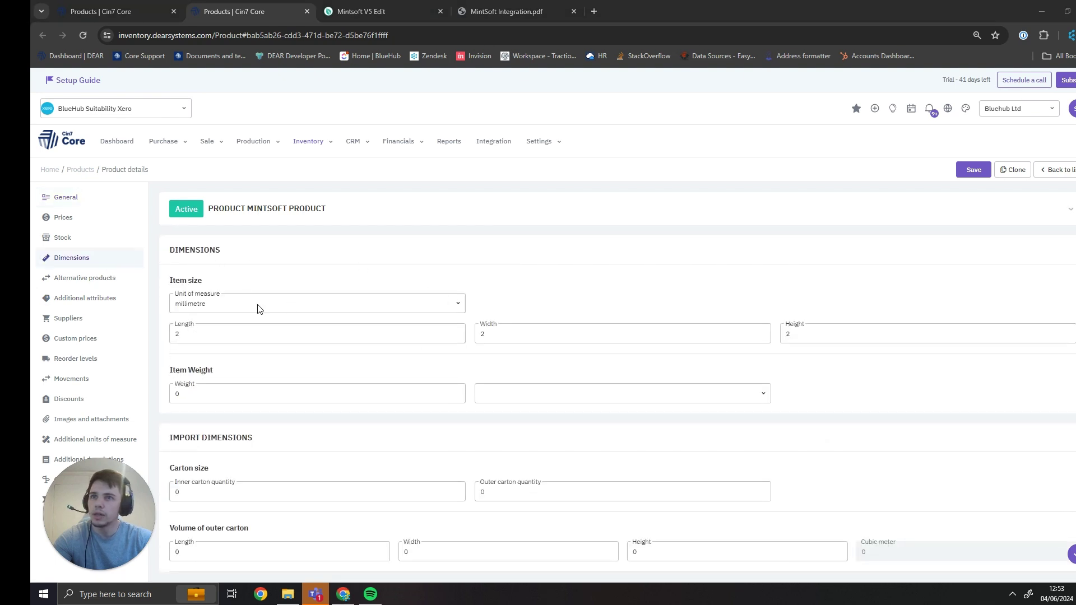
Set length, width and height to 4 millimetre and weight to 4 kilogram.
{"action": "left_click", "coordinate": [258, 337]}
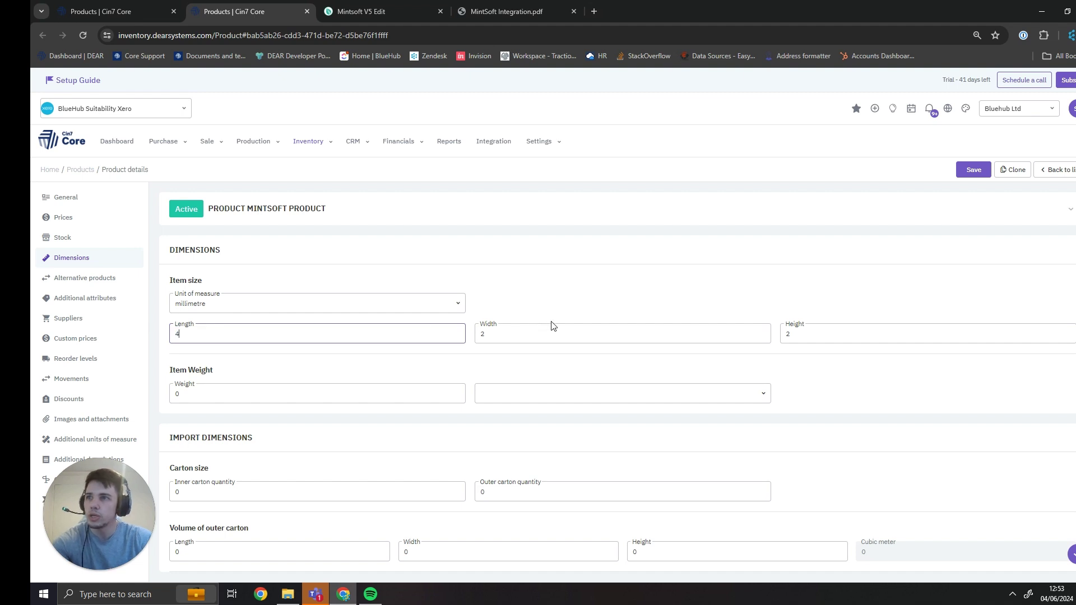
{"action": "type", "text": "4"}
{"action": "key", "text": "Tab"}
{"action": "type", "text": "4"}
{"action": "left_click", "coordinate": [826, 336]}
{"action": "type", "text": "4"}
{"action": "left_click", "coordinate": [211, 392]}
{"action": "type", "text": "4"}
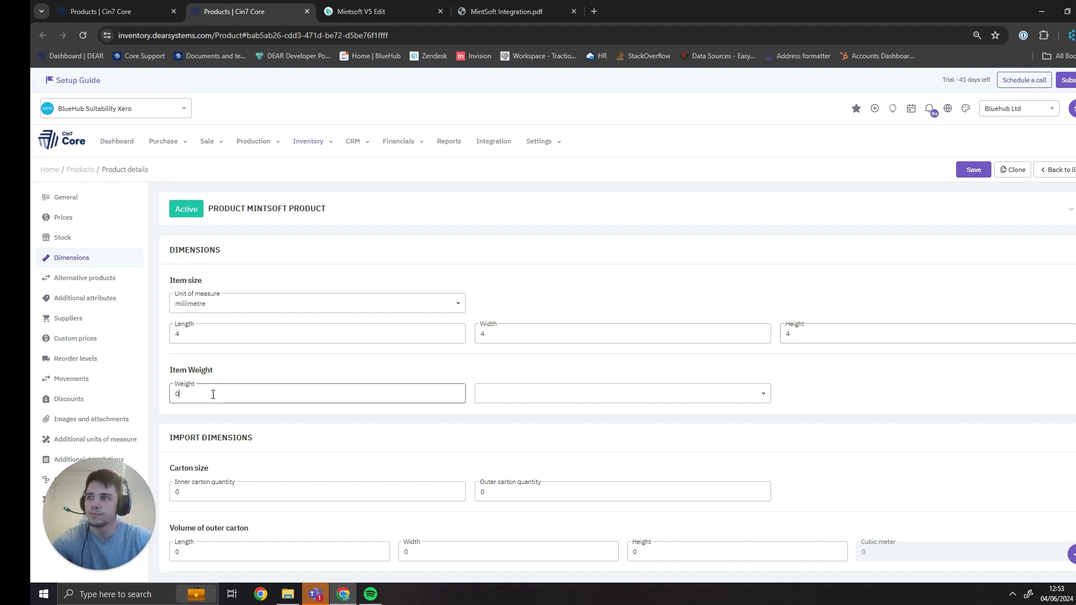
{"action": "left_click", "coordinate": [539, 392]}
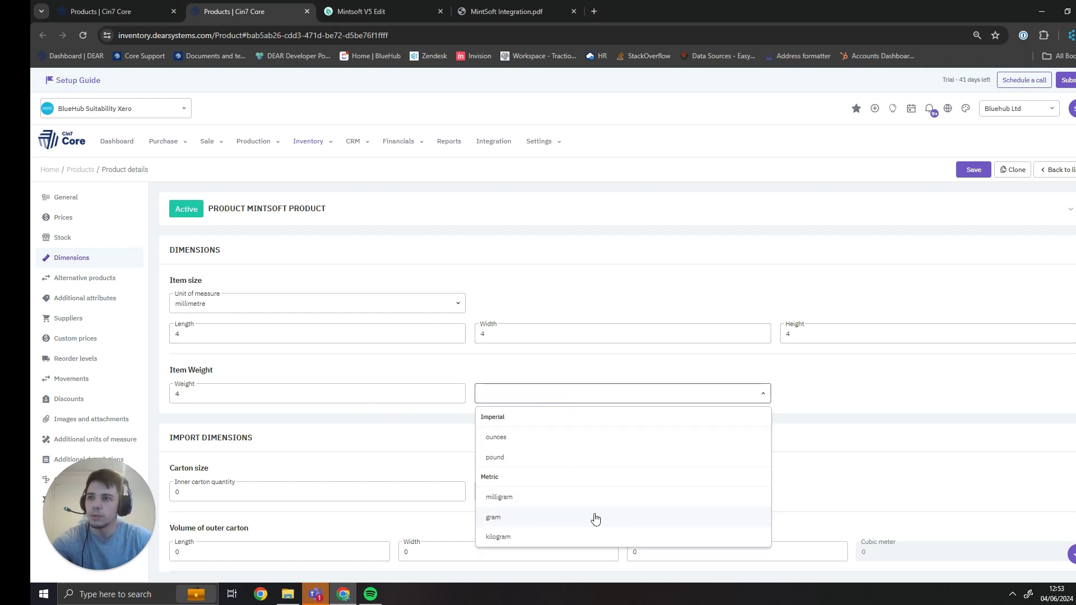
{"action": "left_click", "coordinate": [574, 538]}
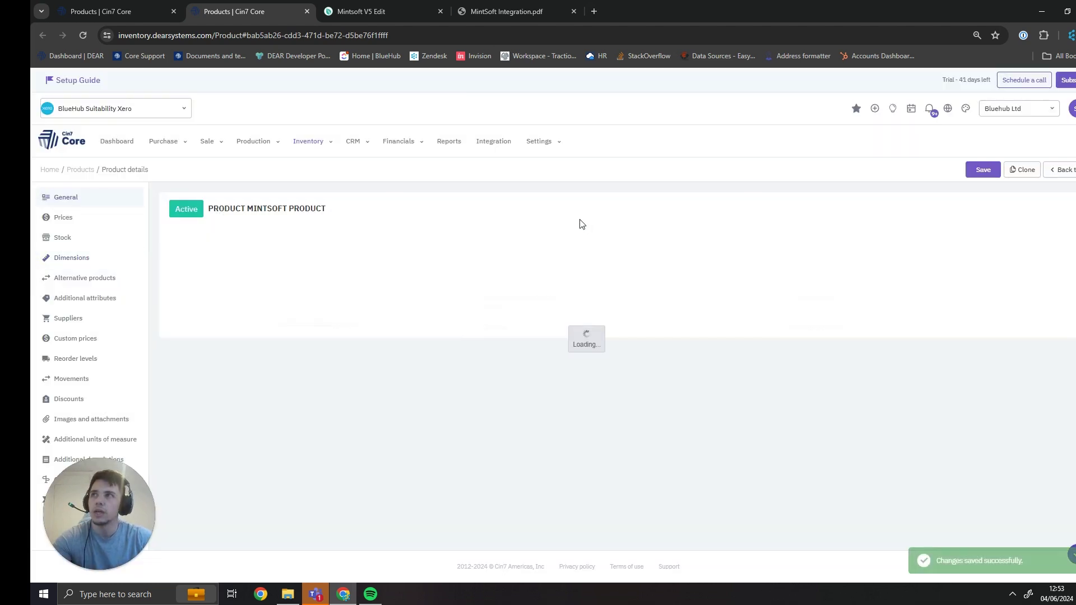
Check MSP's Pricing & Size in Mintsoft: weight 0 KG, height and length 2.00 CM.
{"action": "left_click", "coordinate": [388, 11]}
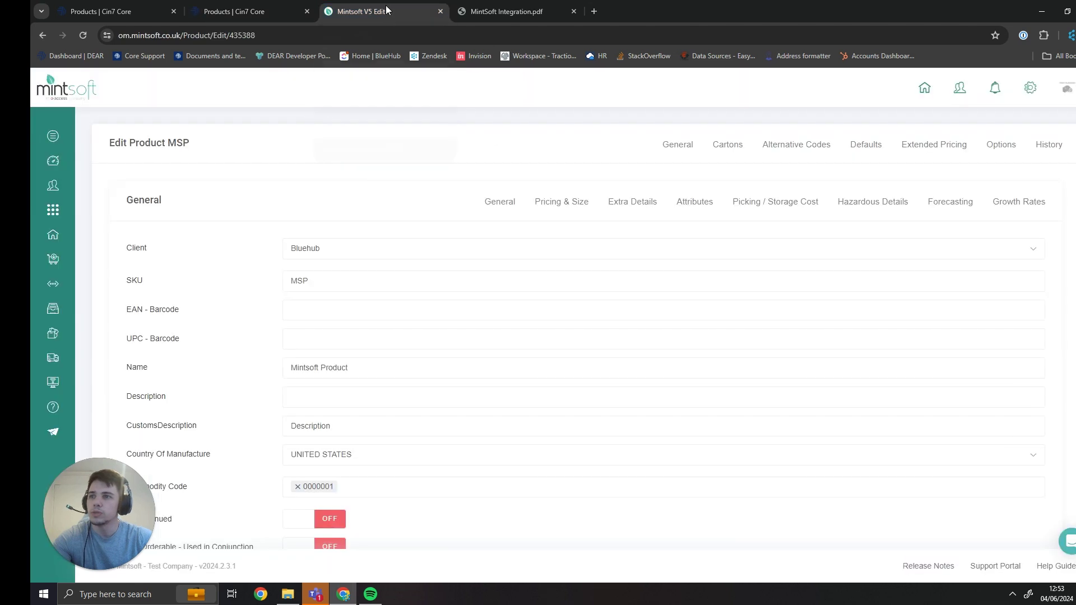
{"action": "left_click", "coordinate": [559, 208]}
{"action": "left_click", "coordinate": [320, 277]}
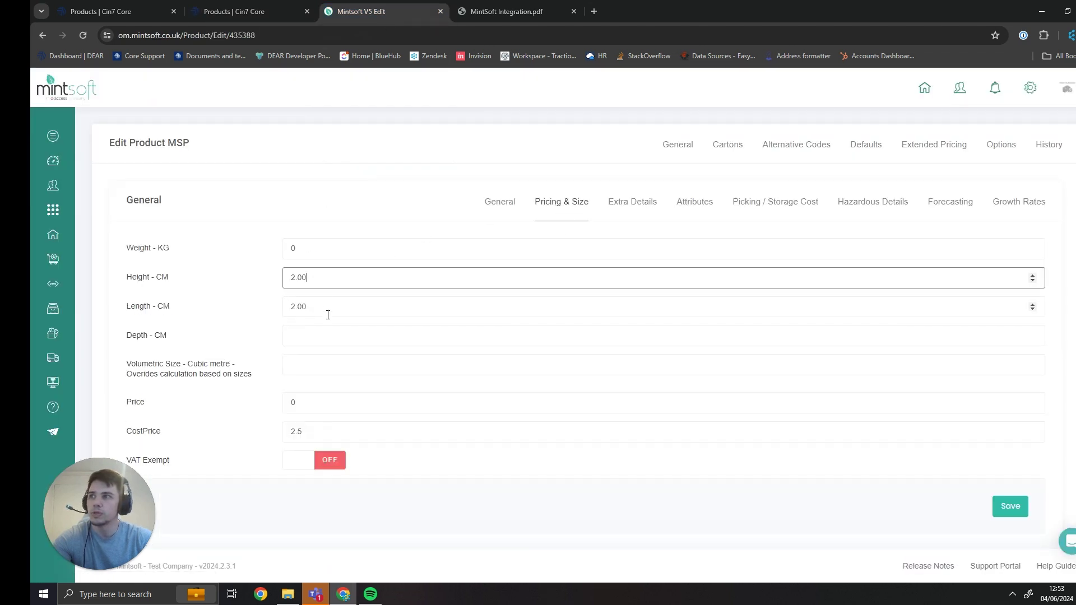
{"action": "left_click", "coordinate": [331, 314]}
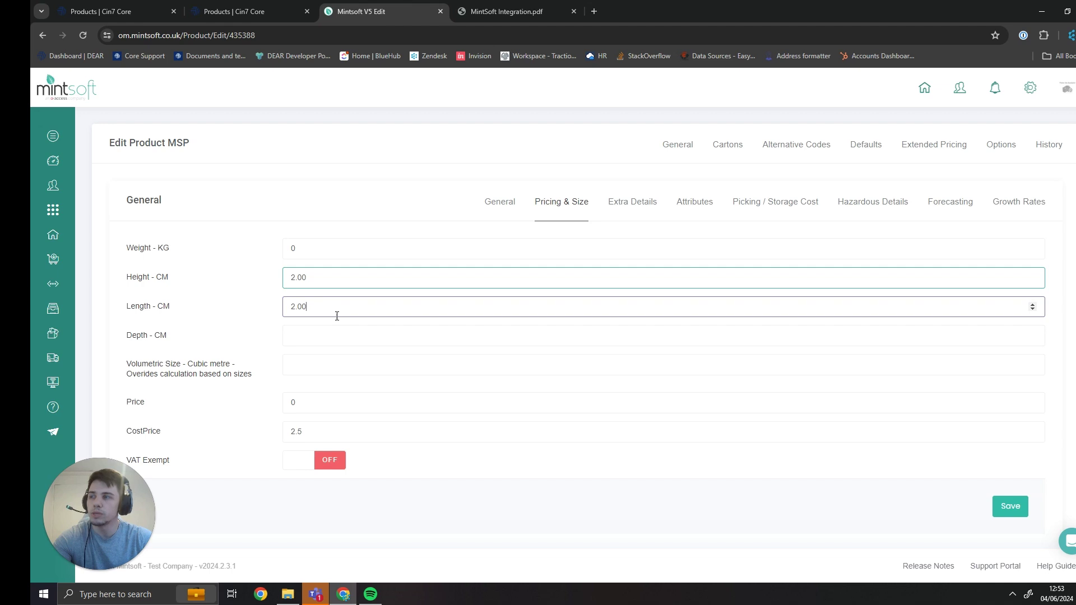
{"action": "left_click", "coordinate": [343, 259]}
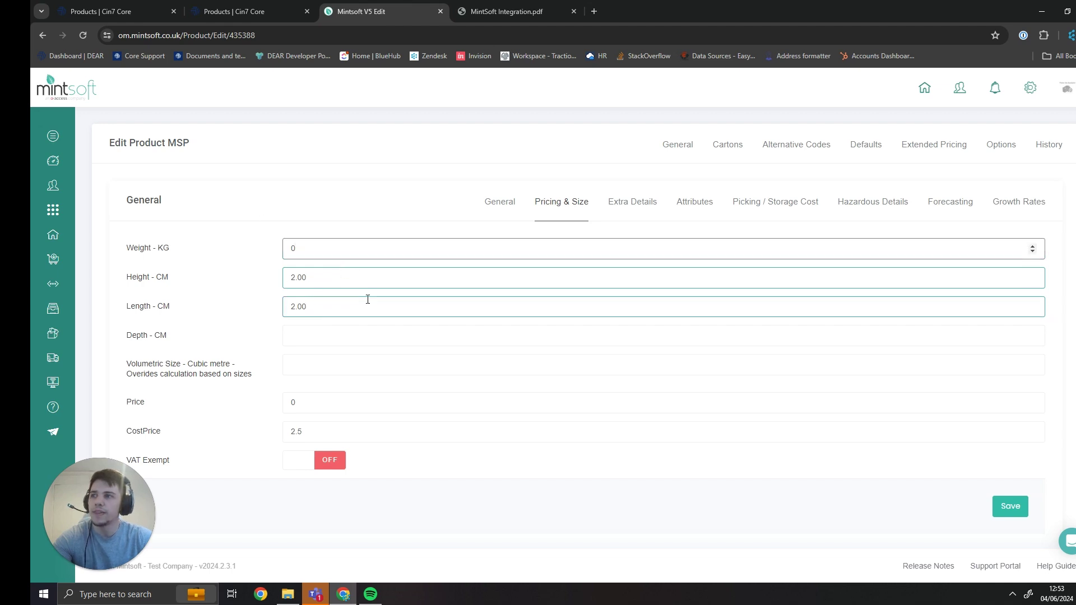
Set the Mintsoft Product's Trade price to 21 in Cin7 Core's Prices section.
{"action": "left_click", "coordinate": [250, 11]}
{"action": "left_click", "coordinate": [63, 218]}
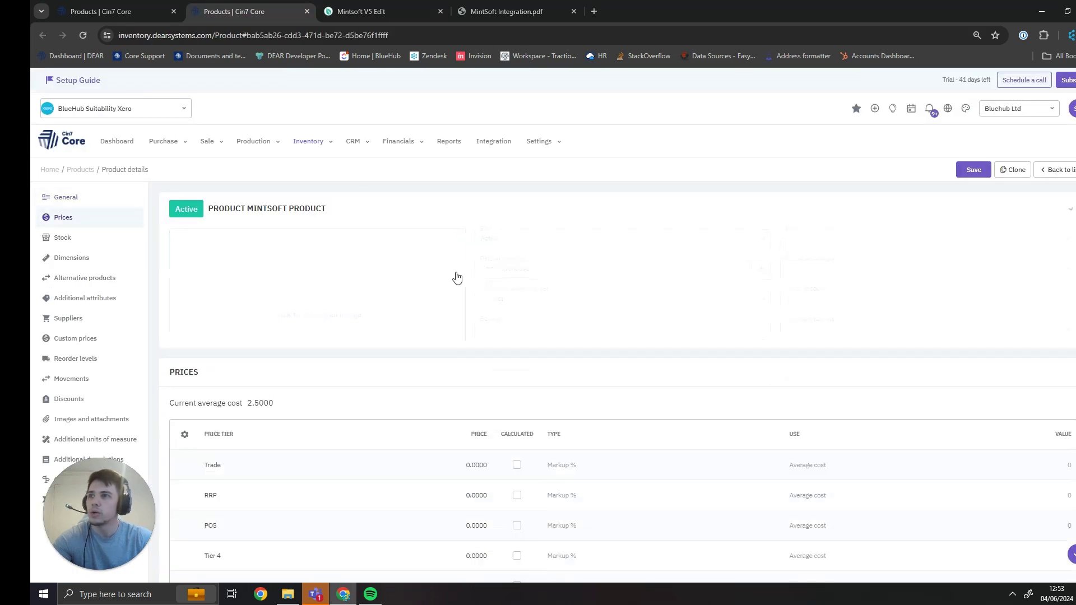
{"action": "left_click", "coordinate": [471, 345]}
{"action": "type", "text": "21"}
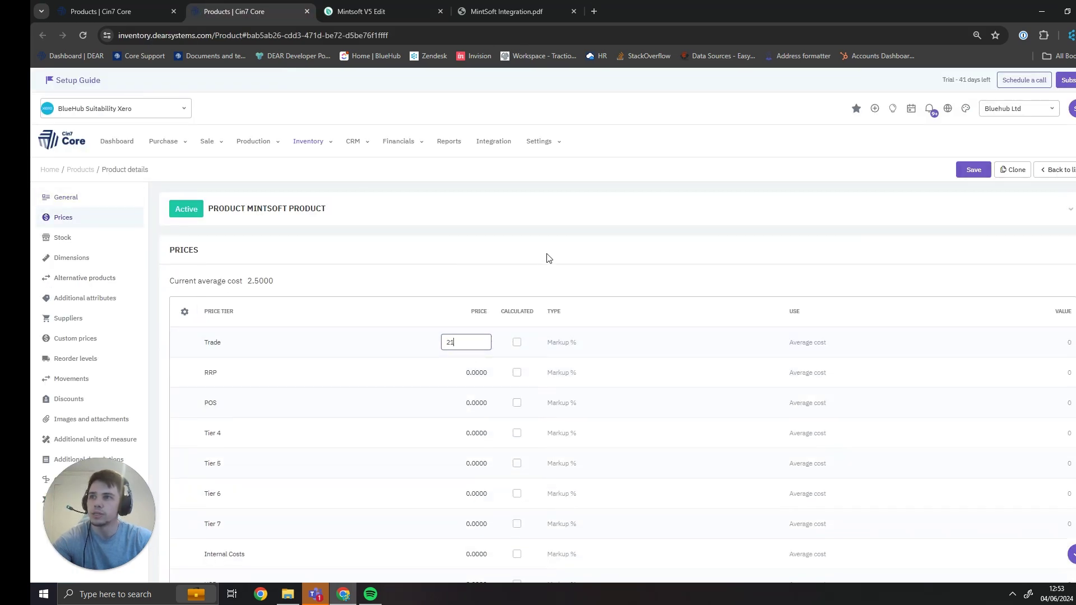
{"action": "left_click", "coordinate": [542, 239]}
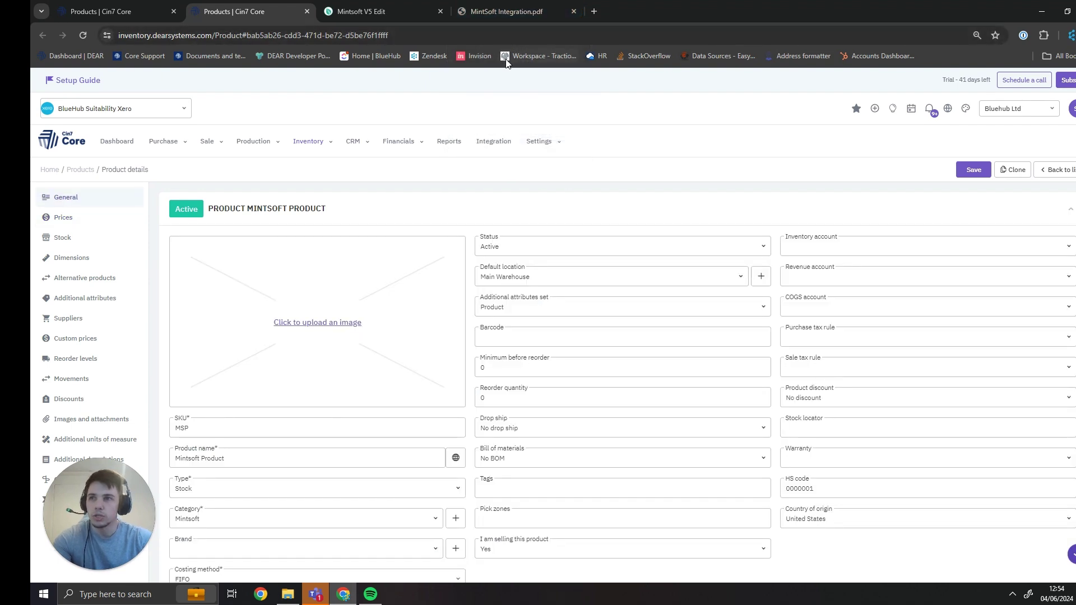
Review the PDF's product field mappings again, marking the SKU Max Length:75 note.
{"action": "left_click", "coordinate": [504, 12]}
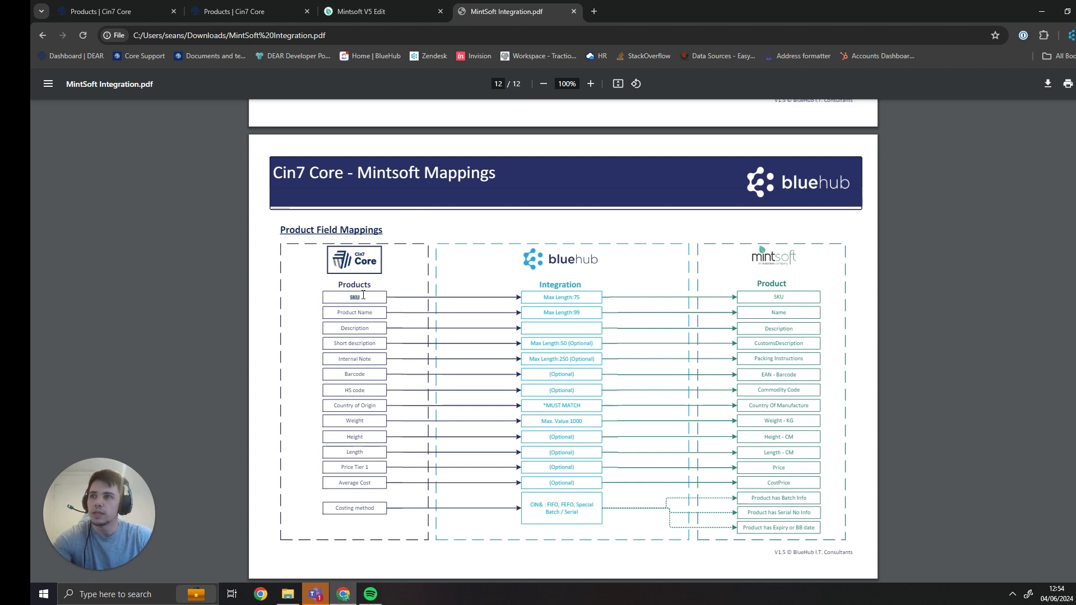
{"action": "left_click_drag", "start_coordinate": [544, 299], "coordinate": [589, 300]}
{"action": "left_click", "coordinate": [589, 302]}
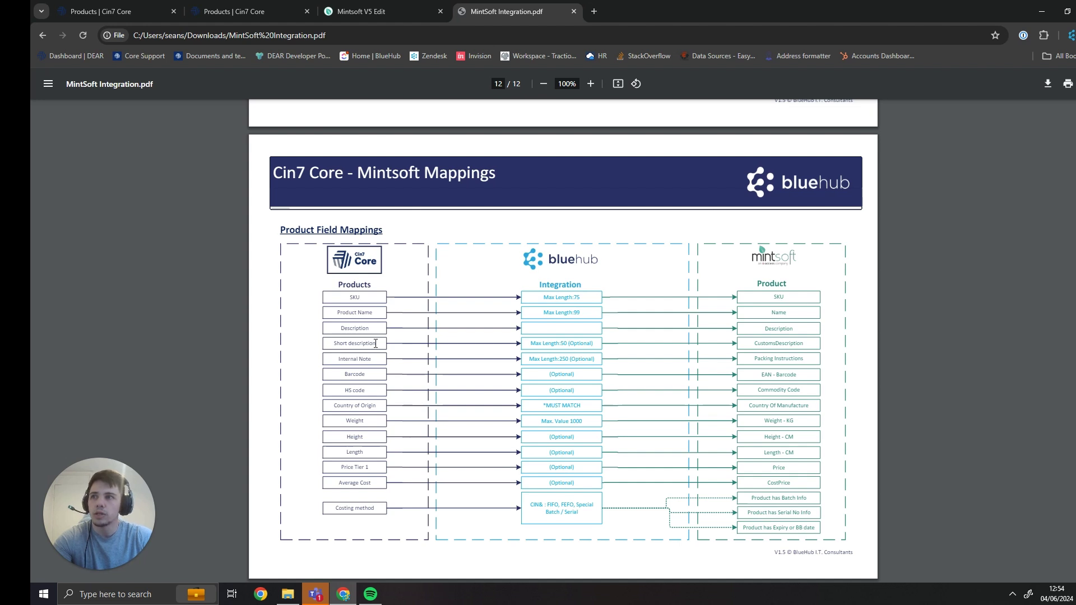
{"action": "left_click_drag", "start_coordinate": [376, 344], "coordinate": [338, 344]}
{"action": "left_click_drag", "start_coordinate": [811, 347], "coordinate": [751, 344]}
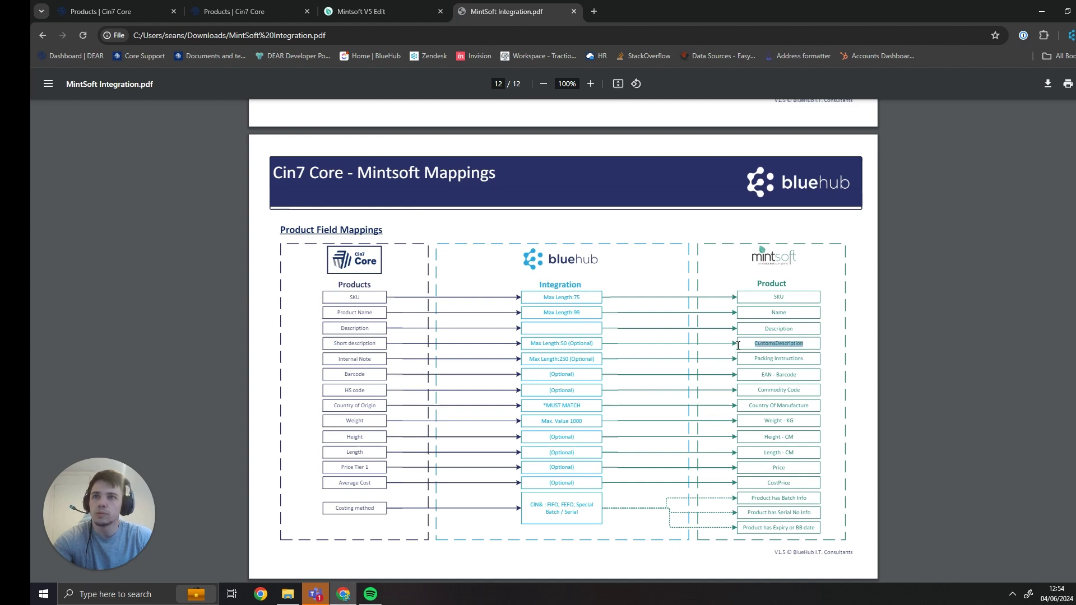
{"action": "left_click", "coordinate": [768, 359]}
{"action": "left_click_drag", "start_coordinate": [372, 359], "coordinate": [338, 359]}
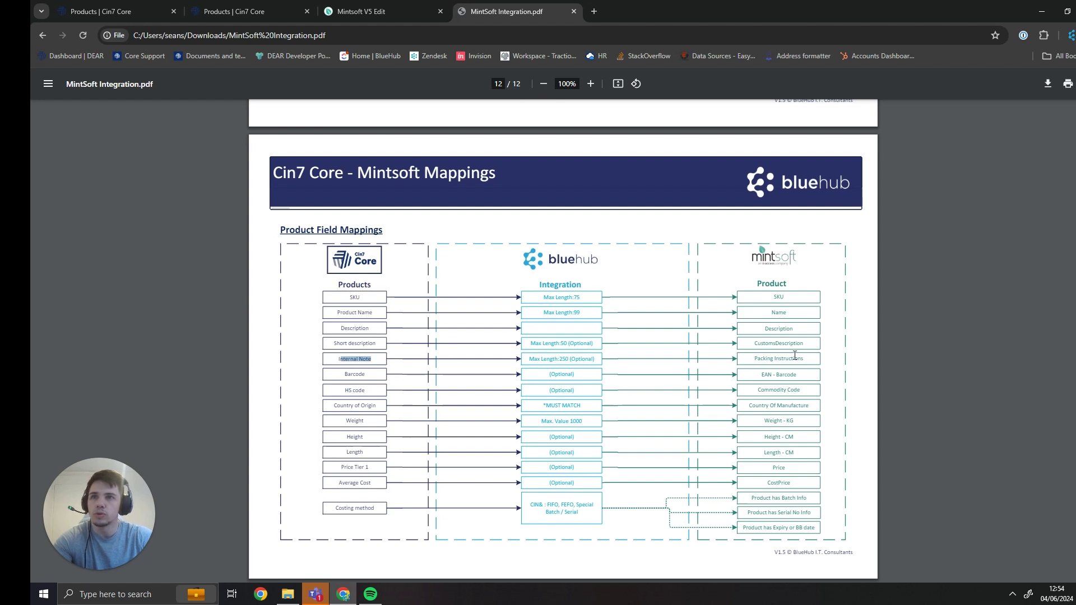
{"action": "left_click_drag", "start_coordinate": [805, 359], "coordinate": [753, 360]}
{"action": "left_click", "coordinate": [755, 363]}
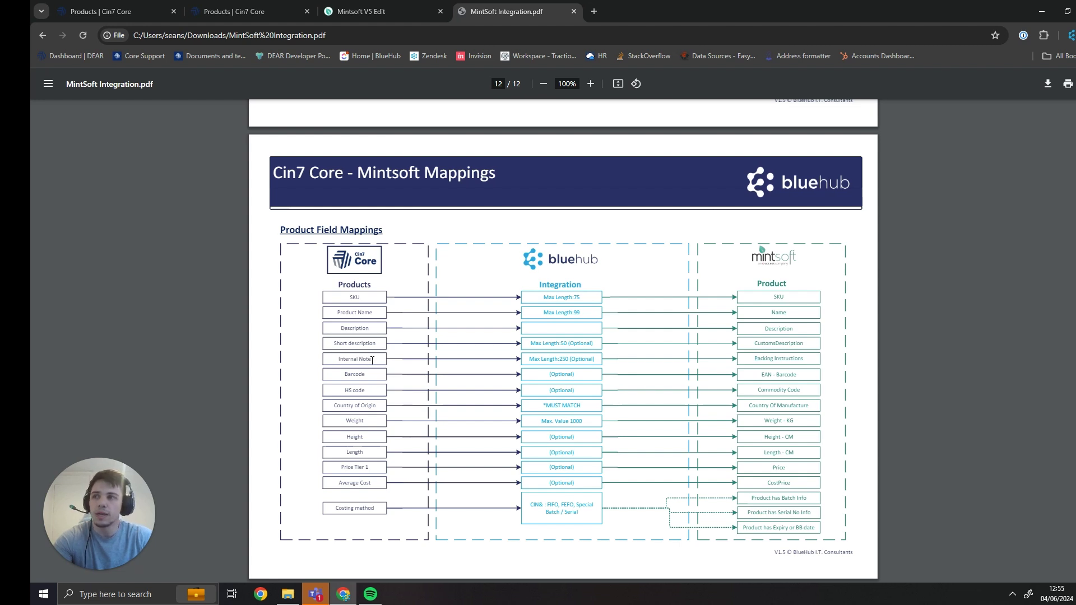
{"action": "left_click_drag", "start_coordinate": [372, 361], "coordinate": [339, 359]}
{"action": "left_click", "coordinate": [761, 356]}
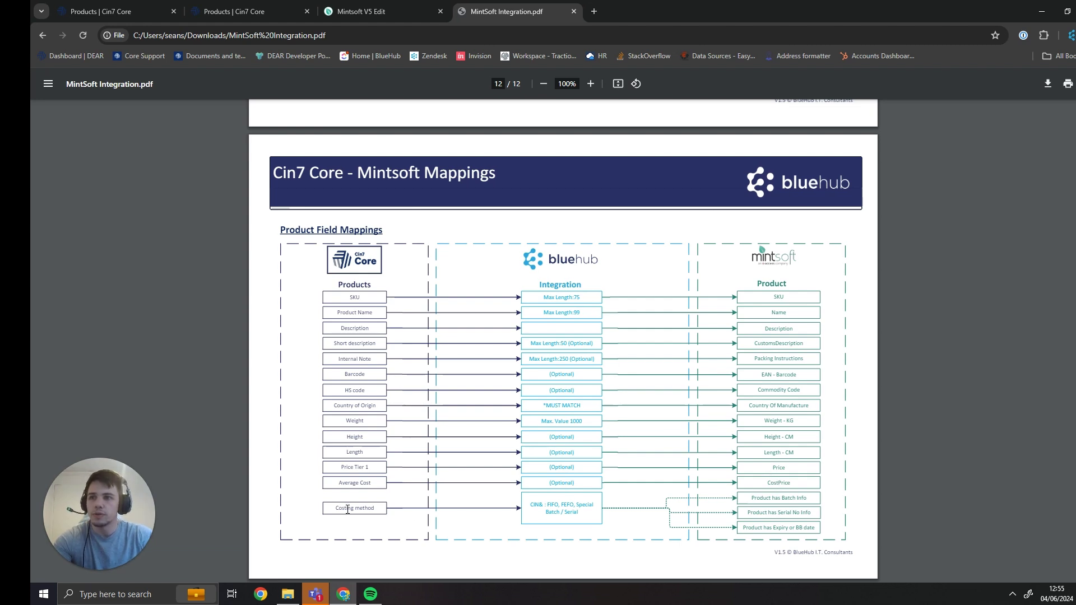
Mark the Costing method mapping rules in the PDF: FIFO, Serial and Special.
{"action": "left_click_drag", "start_coordinate": [334, 509], "coordinate": [375, 506]}
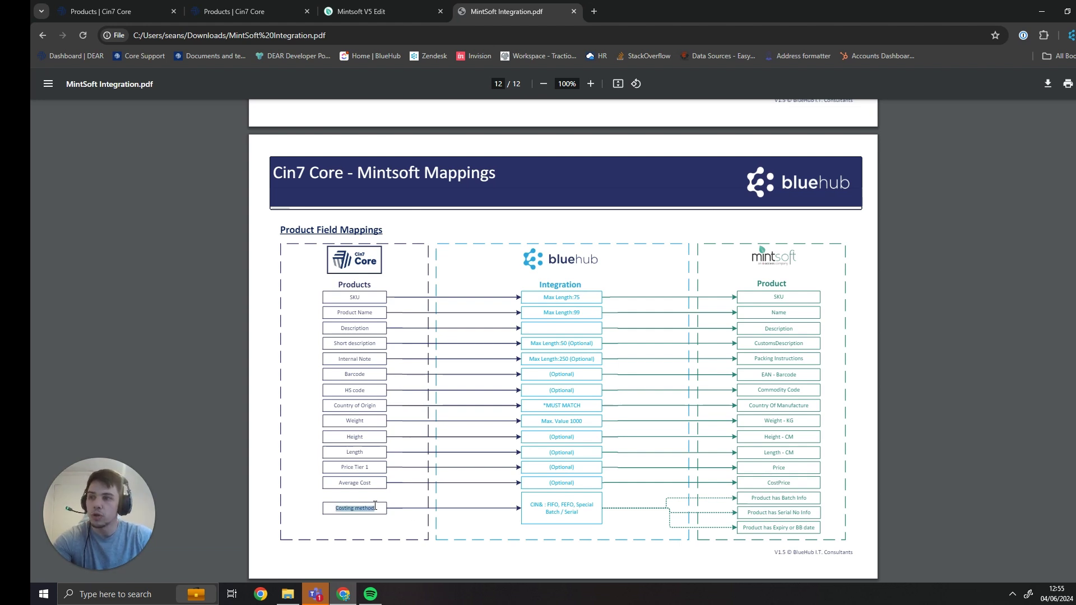
{"action": "left_click", "coordinate": [375, 512]}
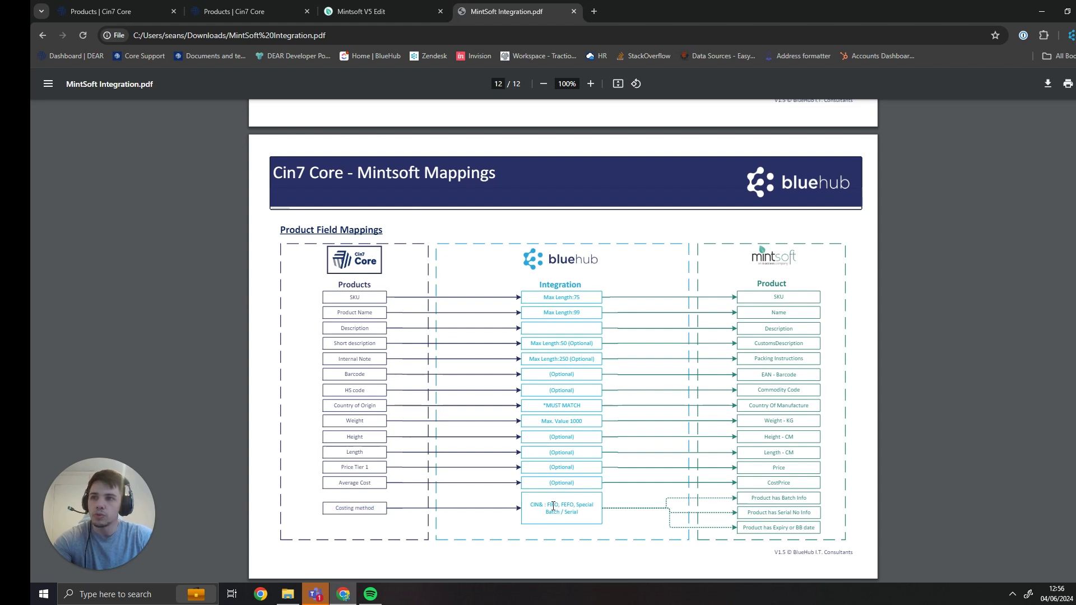
{"action": "left_click_drag", "start_coordinate": [548, 504], "coordinate": [562, 506]}
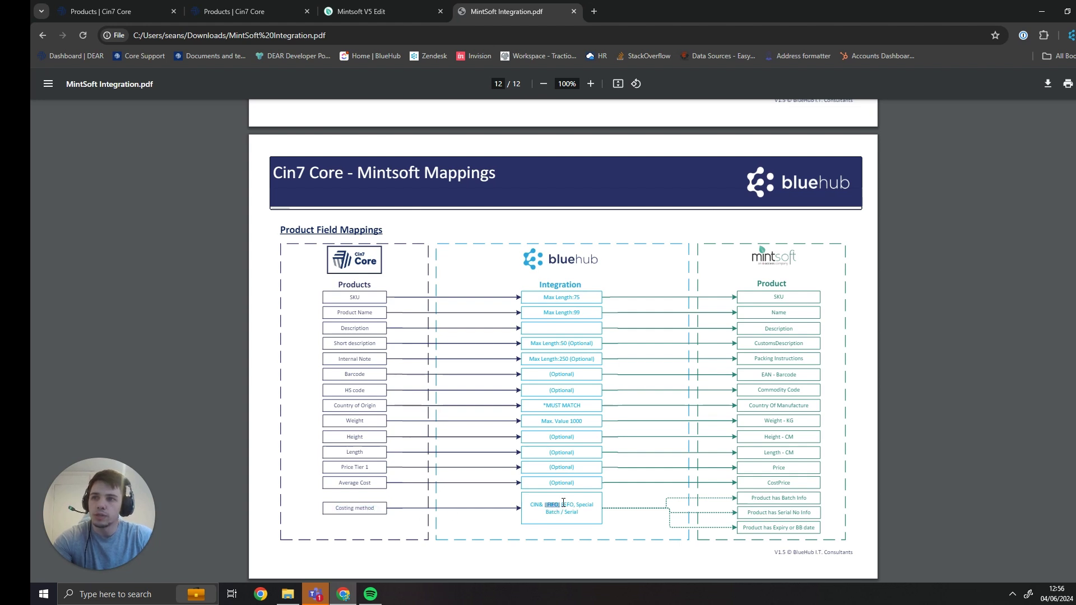
{"action": "left_click", "coordinate": [564, 502]}
{"action": "left_click_drag", "start_coordinate": [580, 512], "coordinate": [566, 512]}
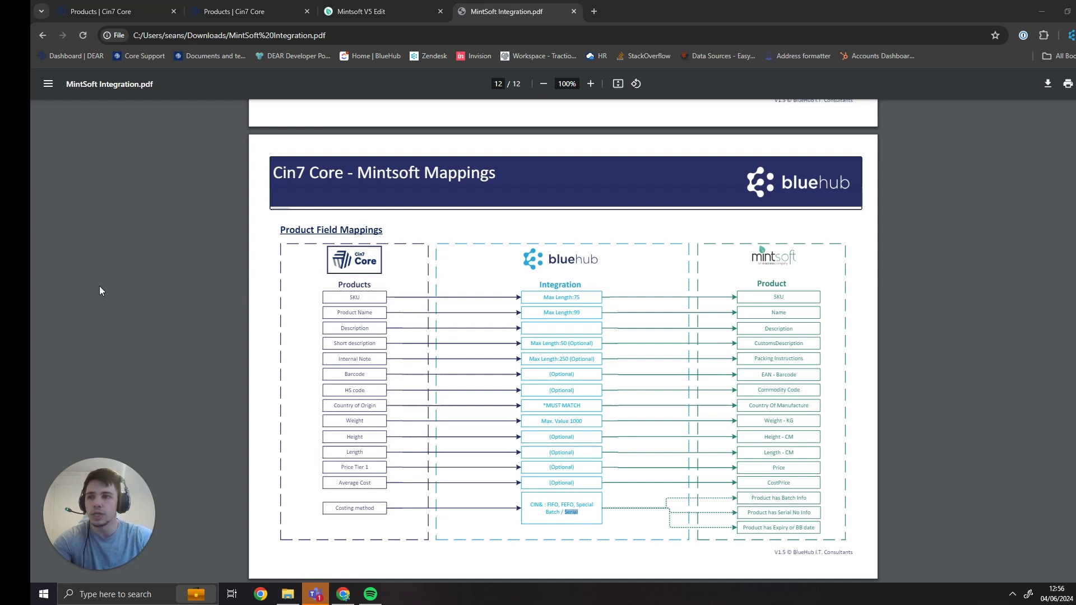
{"action": "left_click", "coordinate": [578, 512]}
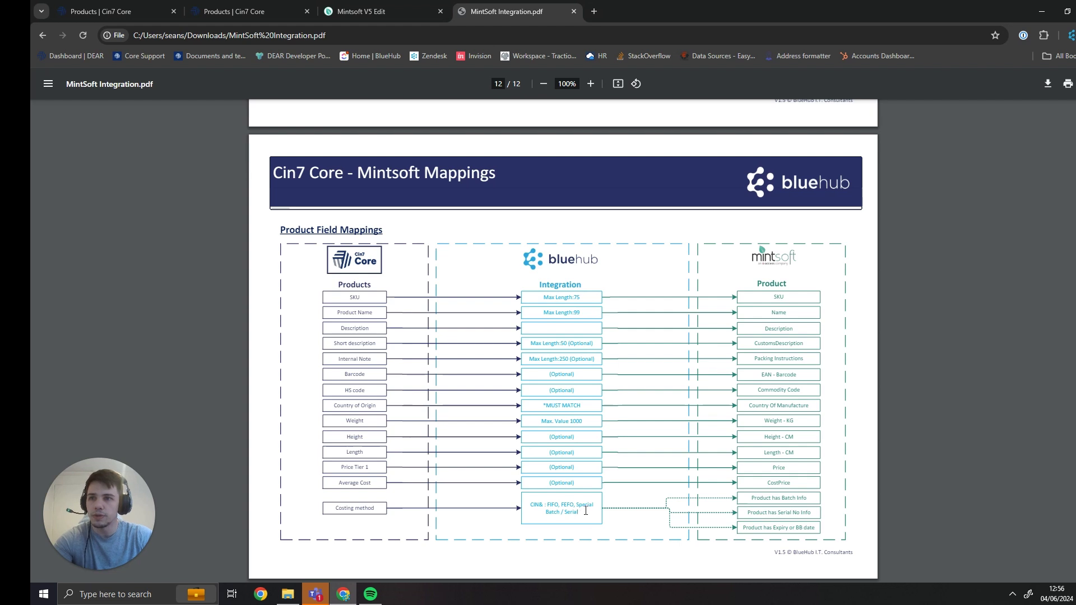
{"action": "left_click_drag", "start_coordinate": [586, 506], "coordinate": [566, 513]}
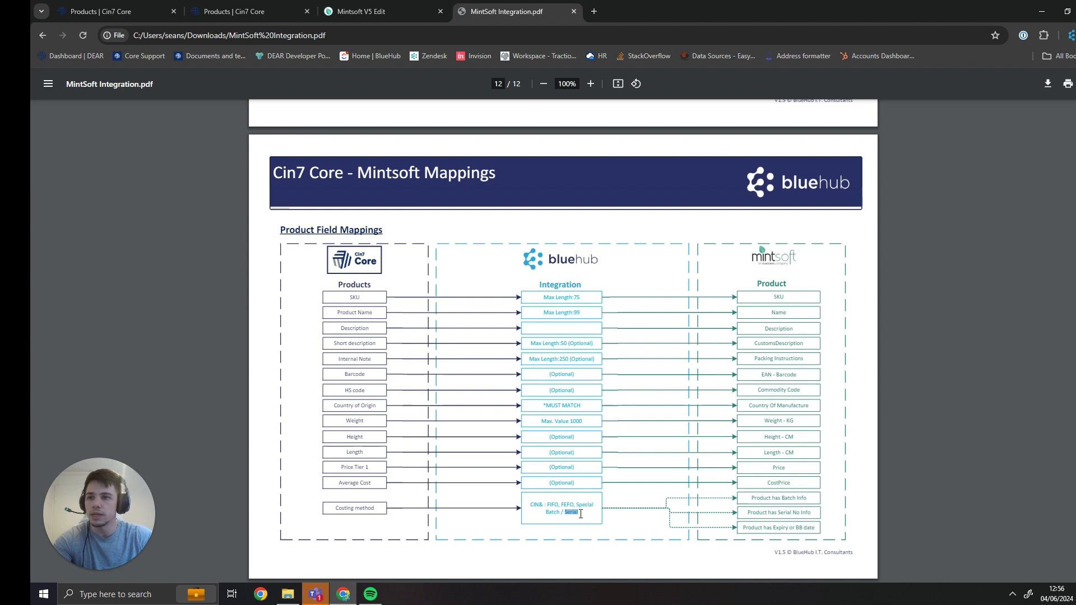
{"action": "left_click", "coordinate": [580, 514]}
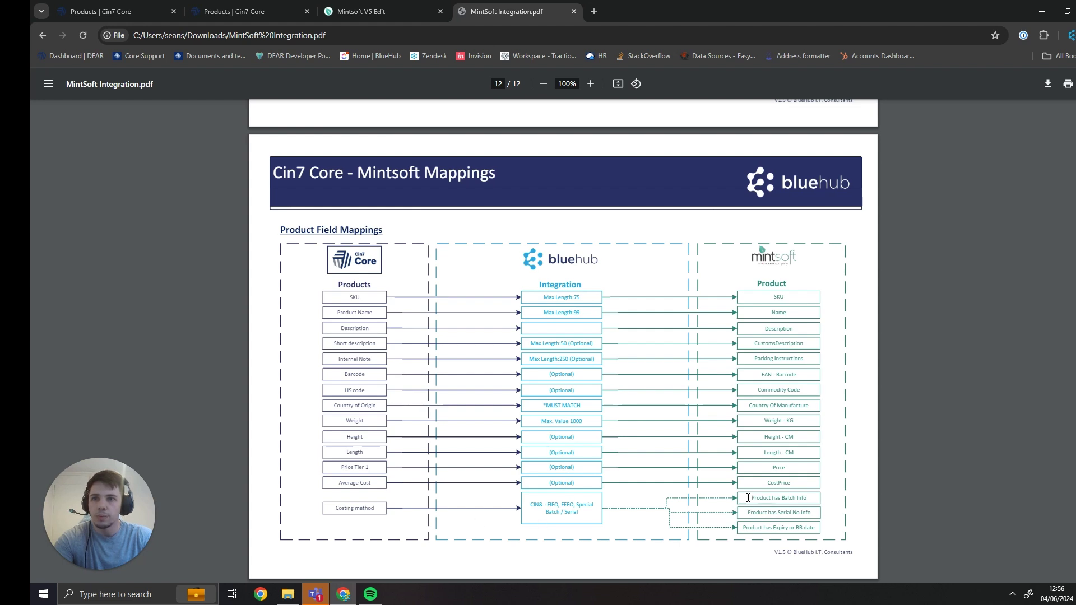
Mark the batch, serial info and expiry/BB date mappings.
{"action": "left_click_drag", "start_coordinate": [749, 498], "coordinate": [815, 515]}
{"action": "left_click_drag", "start_coordinate": [746, 529], "coordinate": [812, 529]}
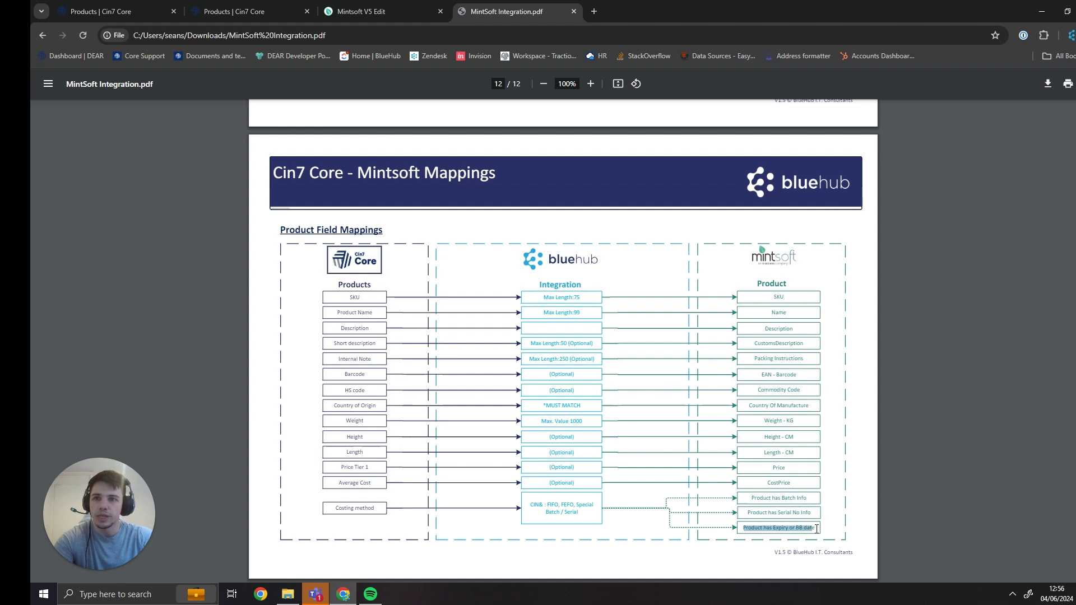
{"action": "left_click", "coordinate": [815, 529]}
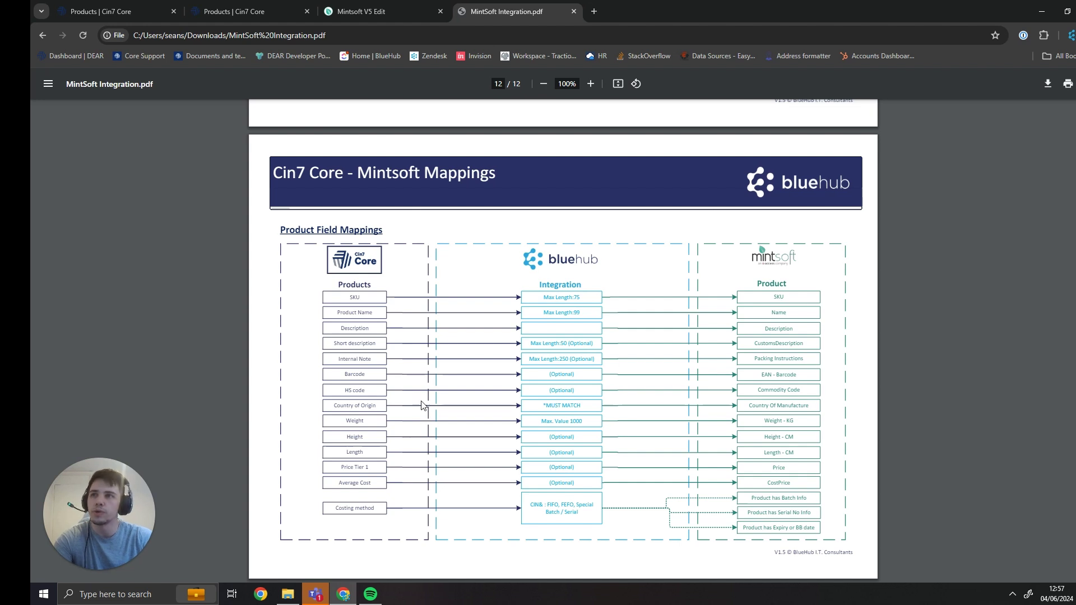
Reload MSP in Mintsoft and confirm price 21, weight 4 KG, height and length 4.00 CM.
{"action": "left_click", "coordinate": [370, 11]}
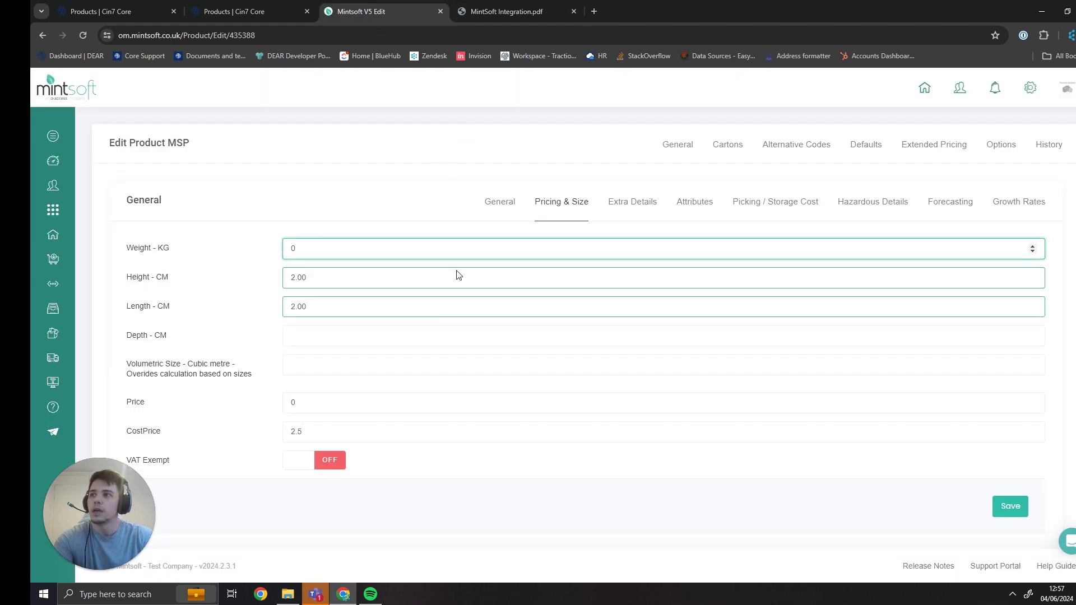
{"action": "key", "text": "F5"}
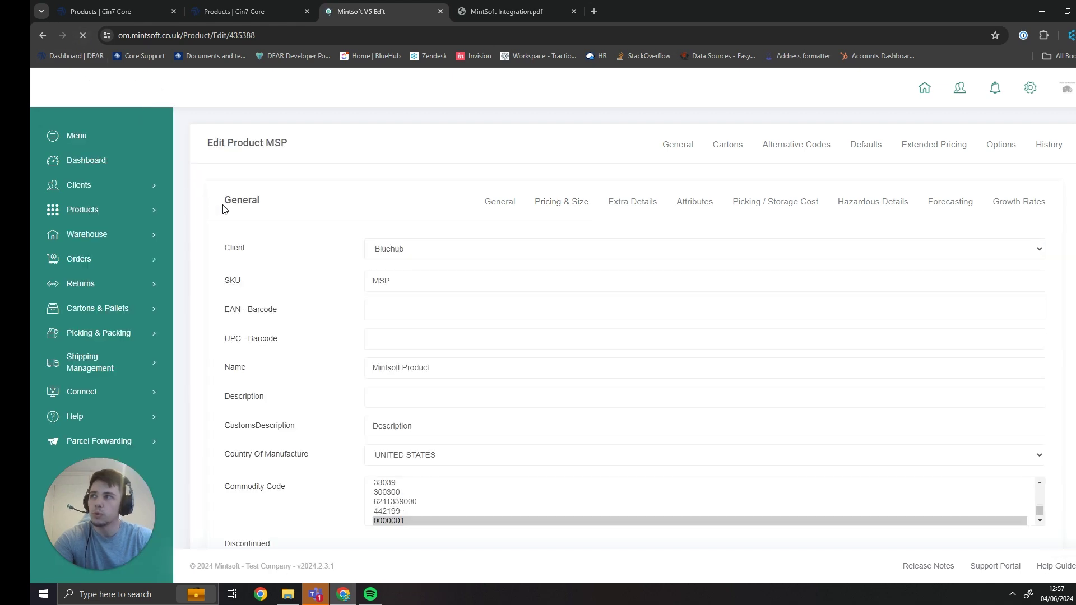
{"action": "scroll", "coordinate": [373, 311], "scroll_direction": "down", "scroll_amount": 1}
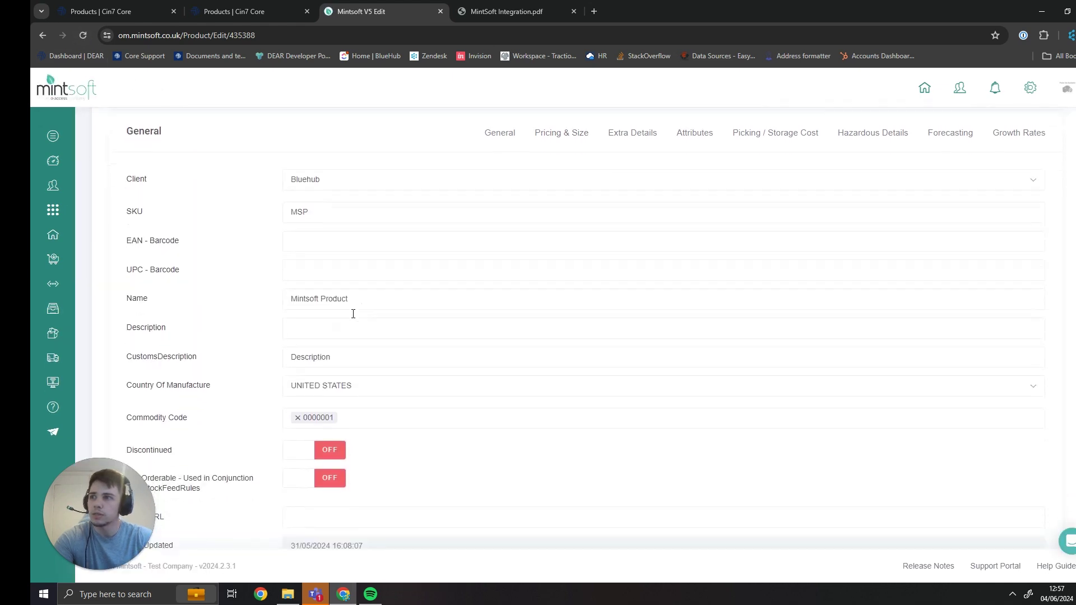
{"action": "scroll", "coordinate": [566, 218], "scroll_direction": "up", "scroll_amount": 1}
{"action": "left_click", "coordinate": [561, 202]}
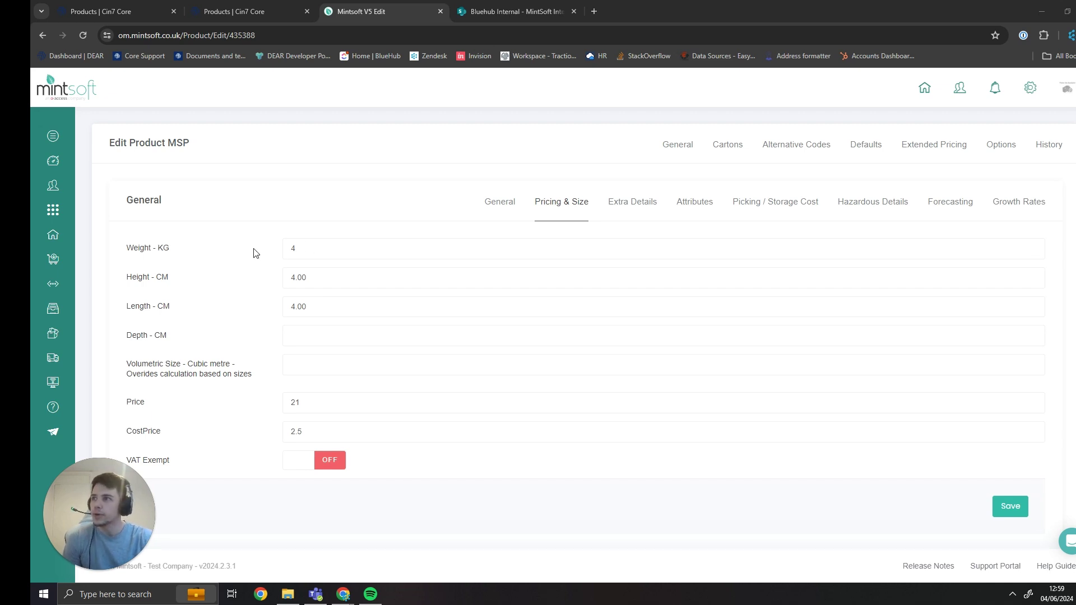
{"action": "left_click", "coordinate": [318, 250]}
{"action": "left_click", "coordinate": [362, 301]}
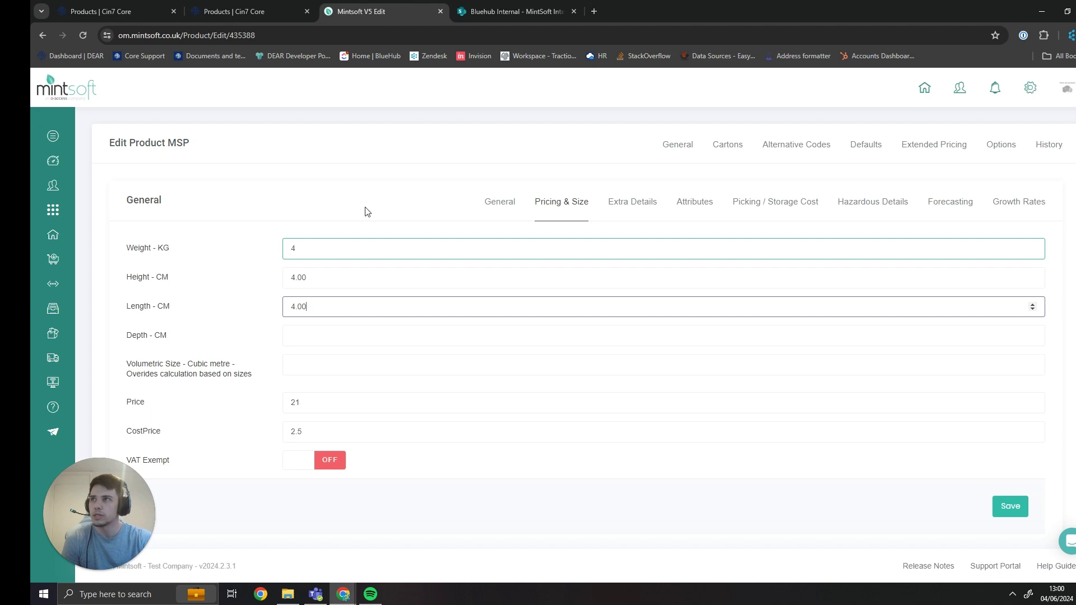
Search Cin7 Core's product list for msfp.
{"action": "left_click", "coordinate": [252, 10]}
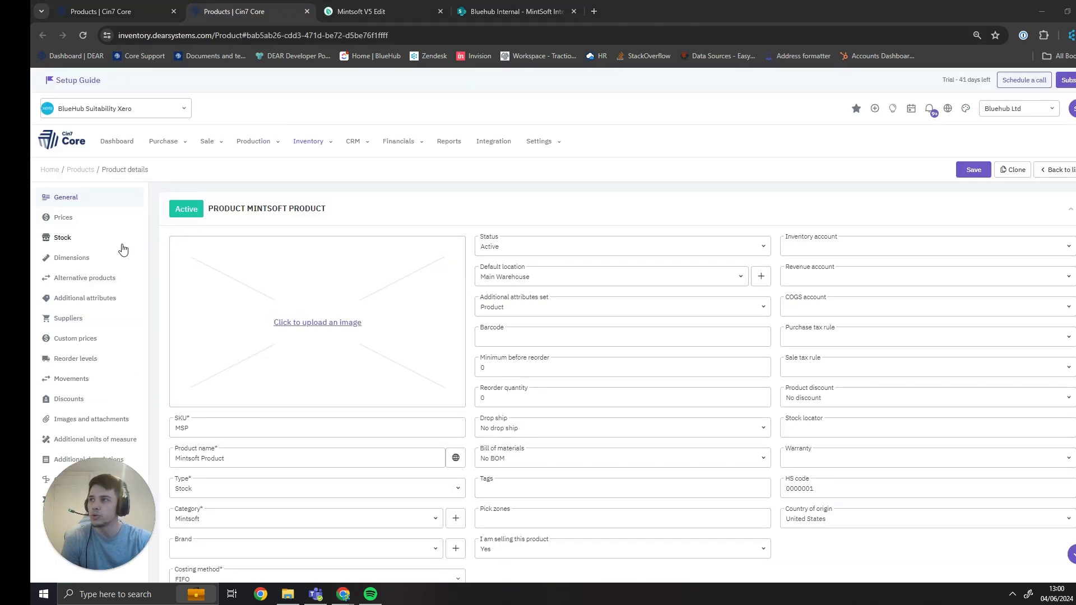
{"action": "left_click", "coordinate": [331, 142]}
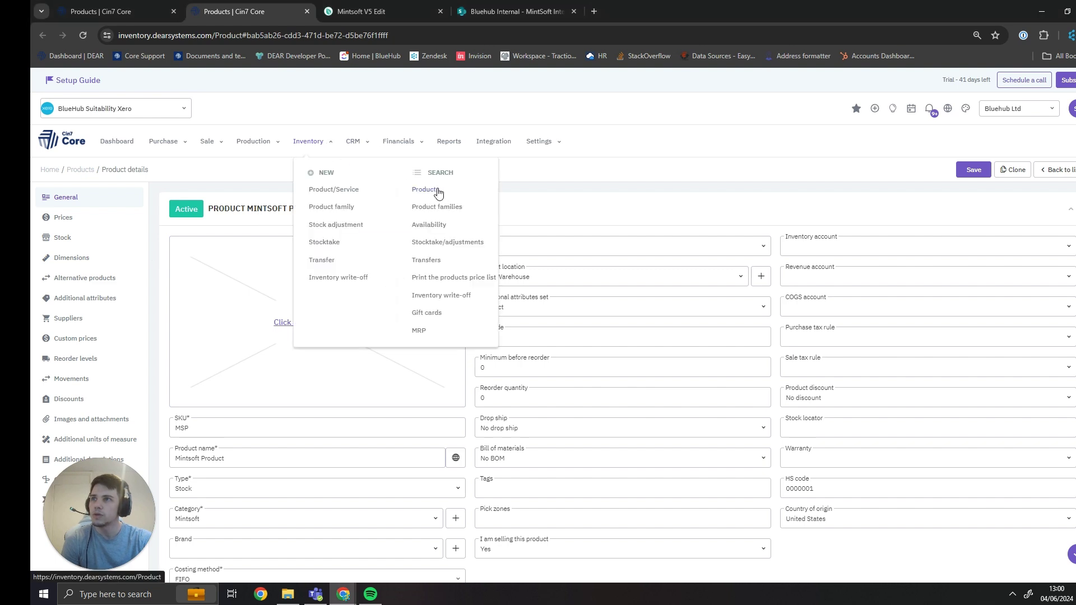
{"action": "left_click", "coordinate": [426, 190]}
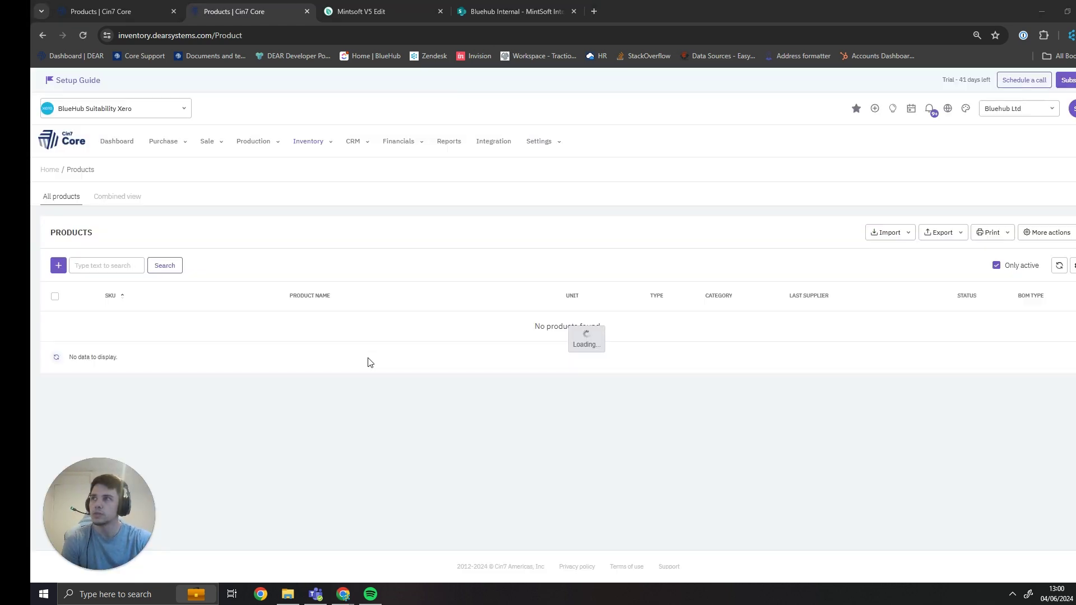
{"action": "left_click", "coordinate": [134, 268]}
{"action": "type", "text": "msfp"}
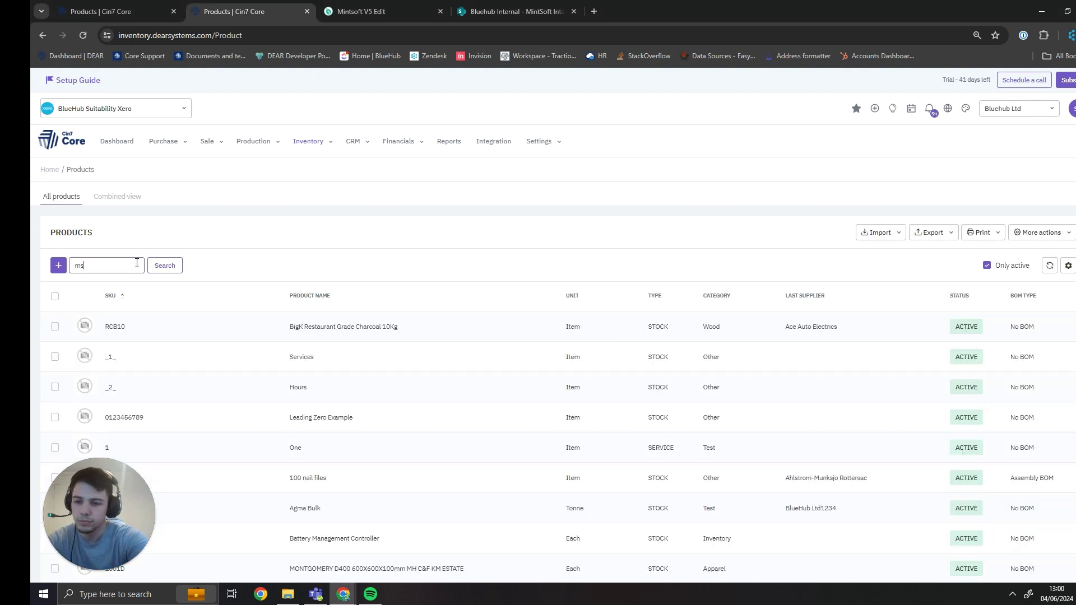
{"action": "key", "text": "Return"}
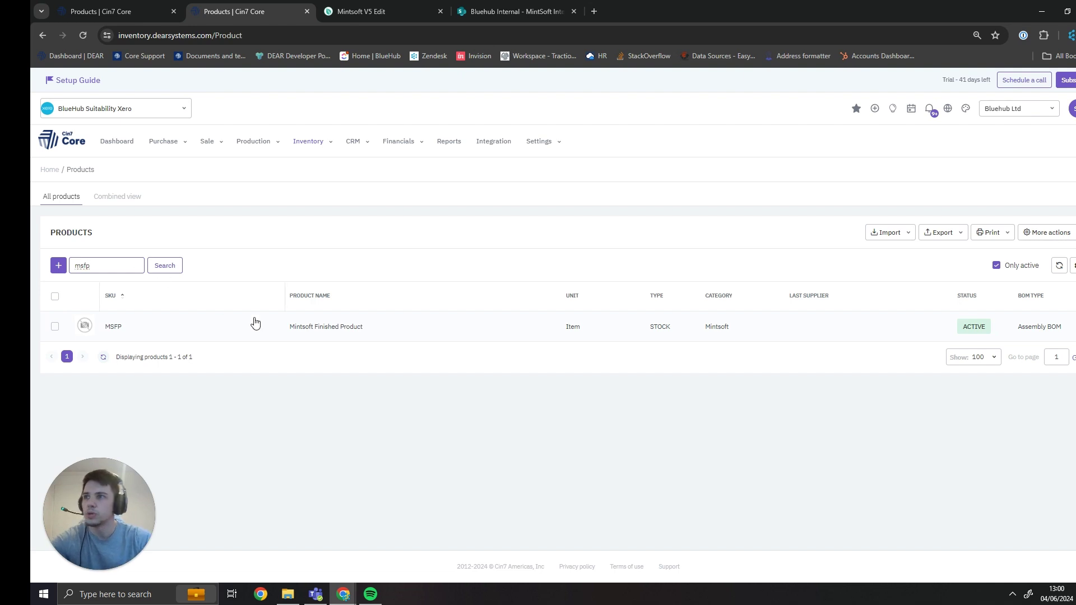
Check Mintsoft Finished Product's bill of materials (2 MSBP, 1 MSP, 2 MSSP), then return to Mintsoft.
{"action": "left_click", "coordinate": [358, 325]}
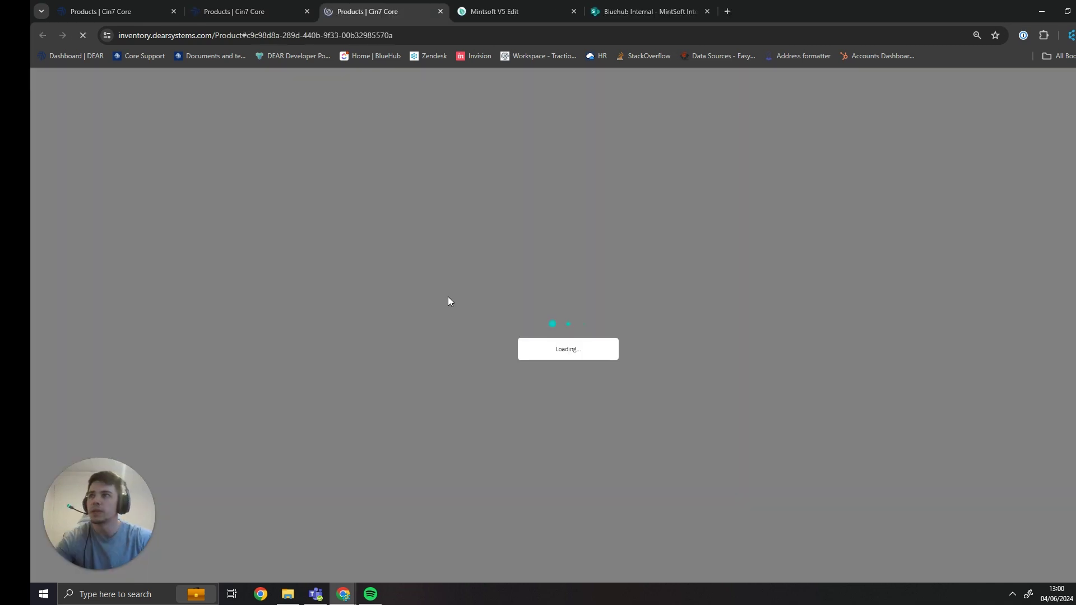
{"action": "left_click", "coordinate": [307, 11]}
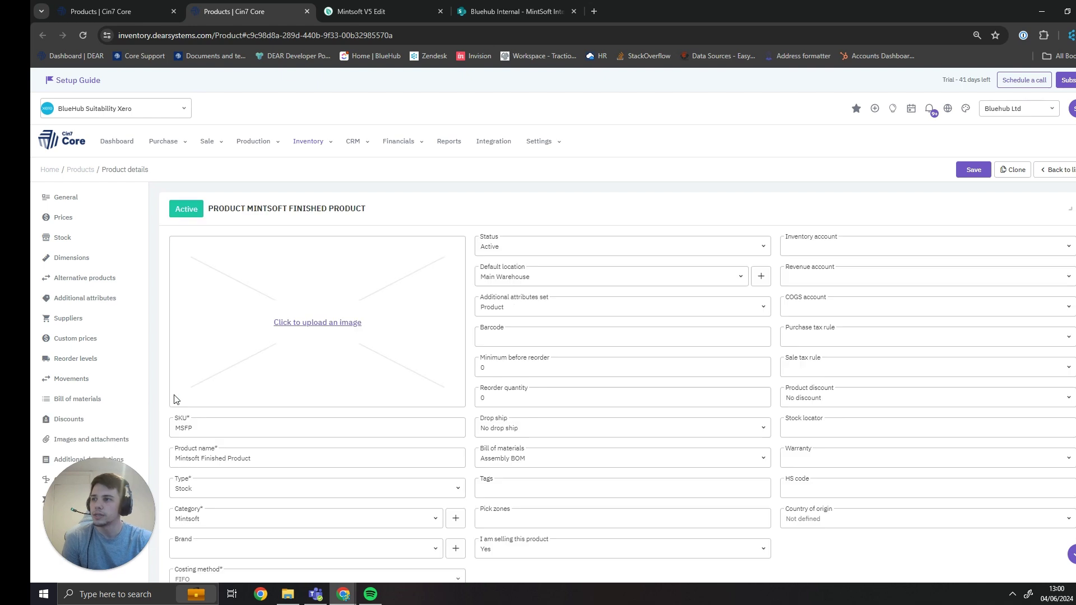
{"action": "left_click", "coordinate": [134, 399]}
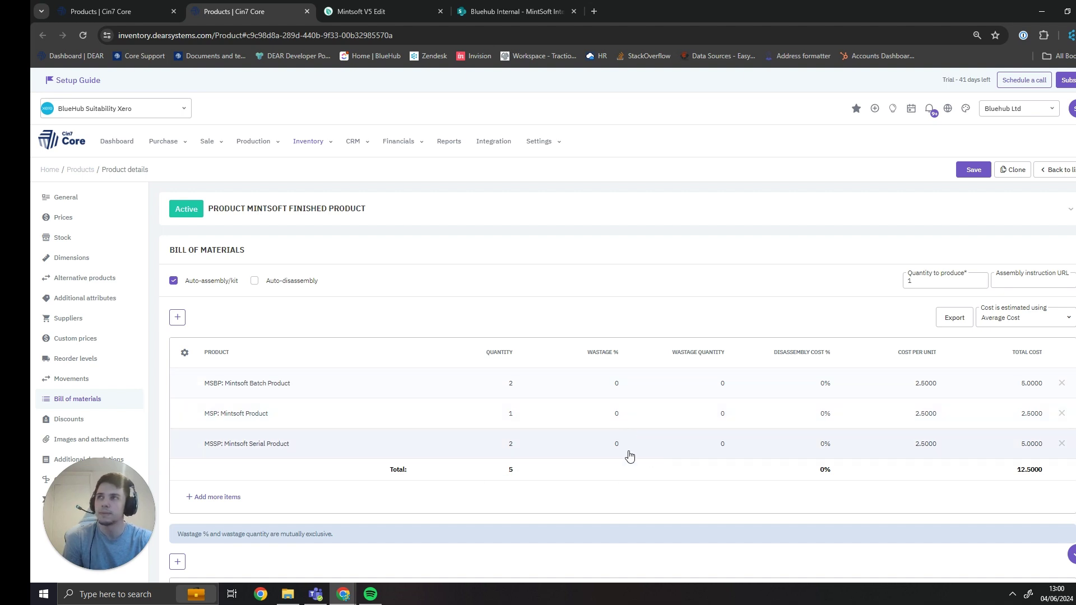
{"action": "left_click", "coordinate": [347, 7]}
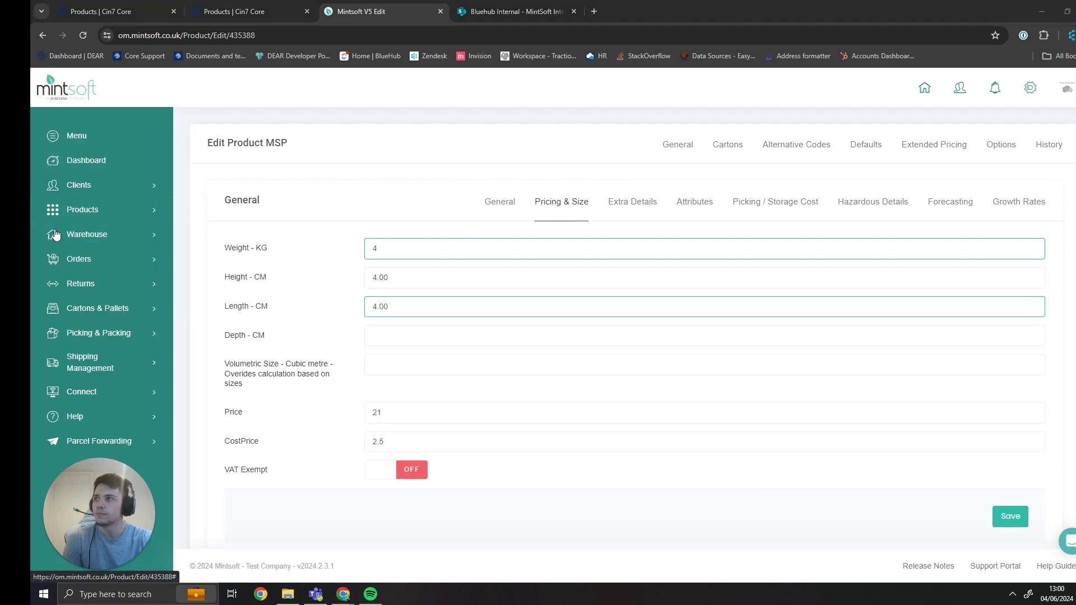
Search the Mintsoft product overview for 'msfp' with Show Bundles turned on.
{"action": "left_click", "coordinate": [82, 210]}
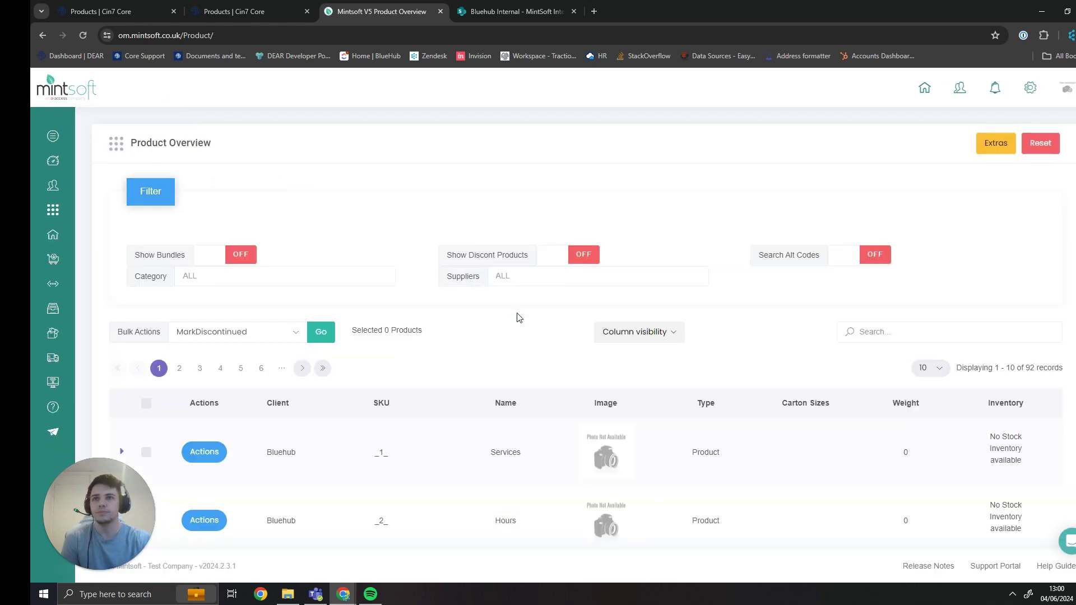
{"action": "left_click", "coordinate": [886, 331]}
{"action": "type", "text": "msfp"}
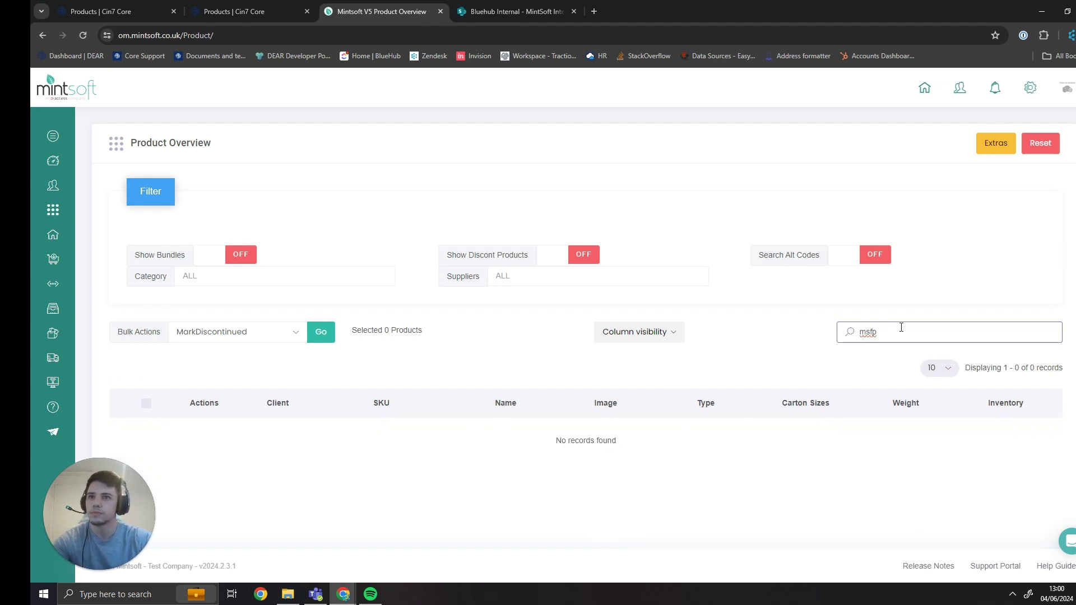
{"action": "double_click", "coordinate": [864, 331]}
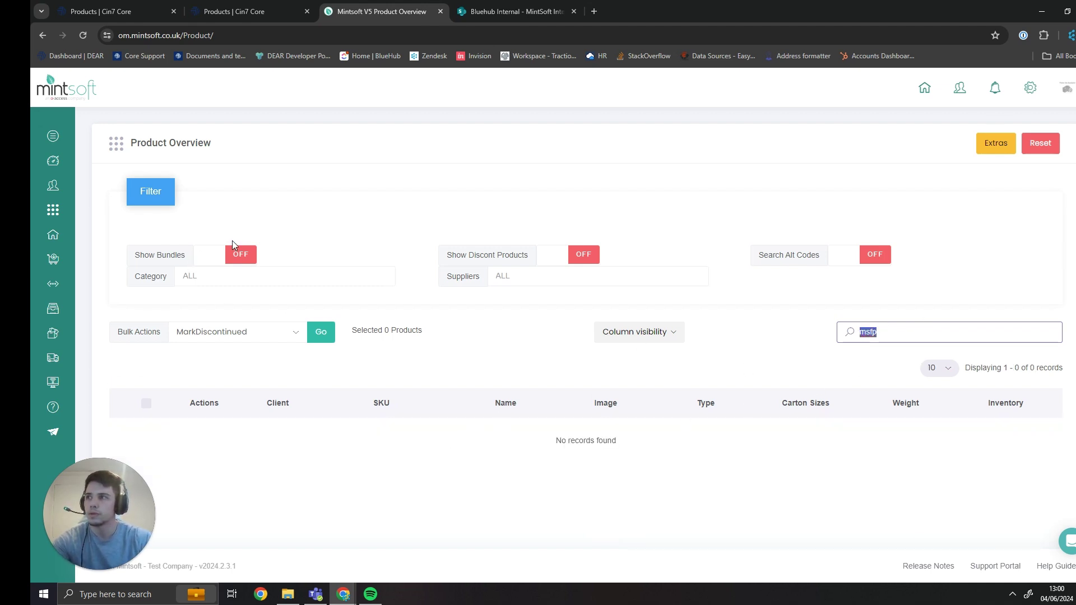
{"action": "left_click", "coordinate": [245, 256]}
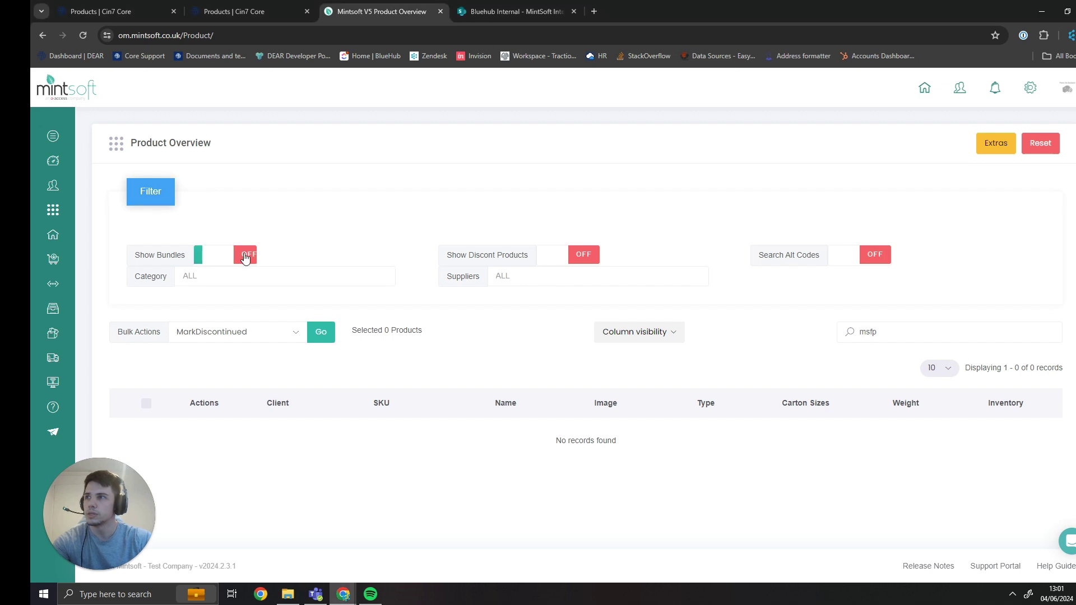
{"action": "scroll", "coordinate": [507, 358], "scroll_direction": "down", "scroll_amount": 1}
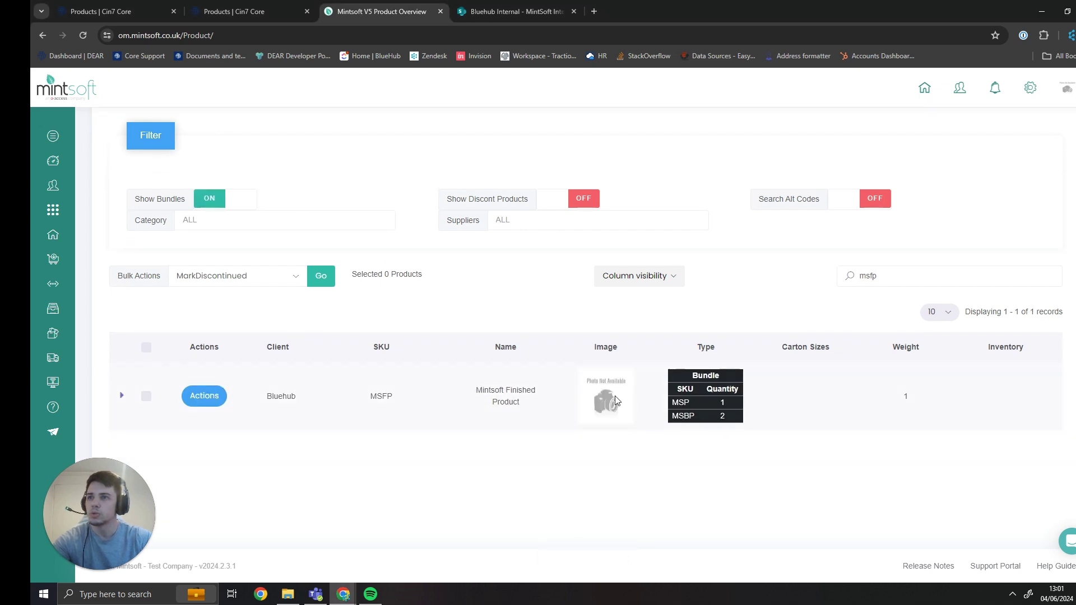
Open the Edit Bundle Info page for the MSFP bundle from its Actions menu.
{"action": "left_click", "coordinate": [220, 397]}
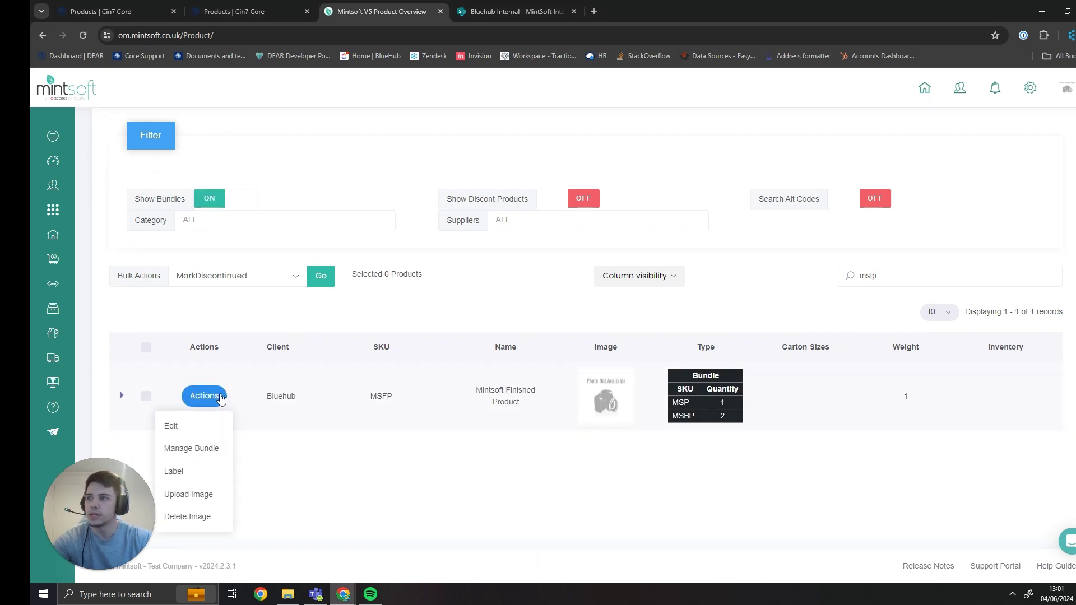
{"action": "left_click", "coordinate": [171, 426]}
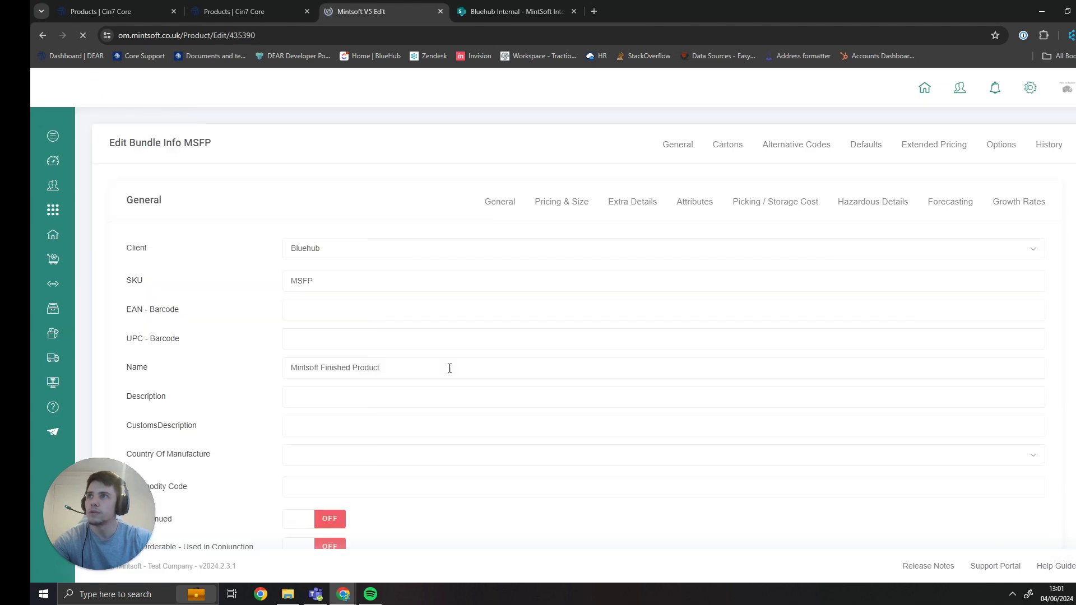
{"action": "scroll", "coordinate": [446, 389], "scroll_direction": "down", "scroll_amount": 4}
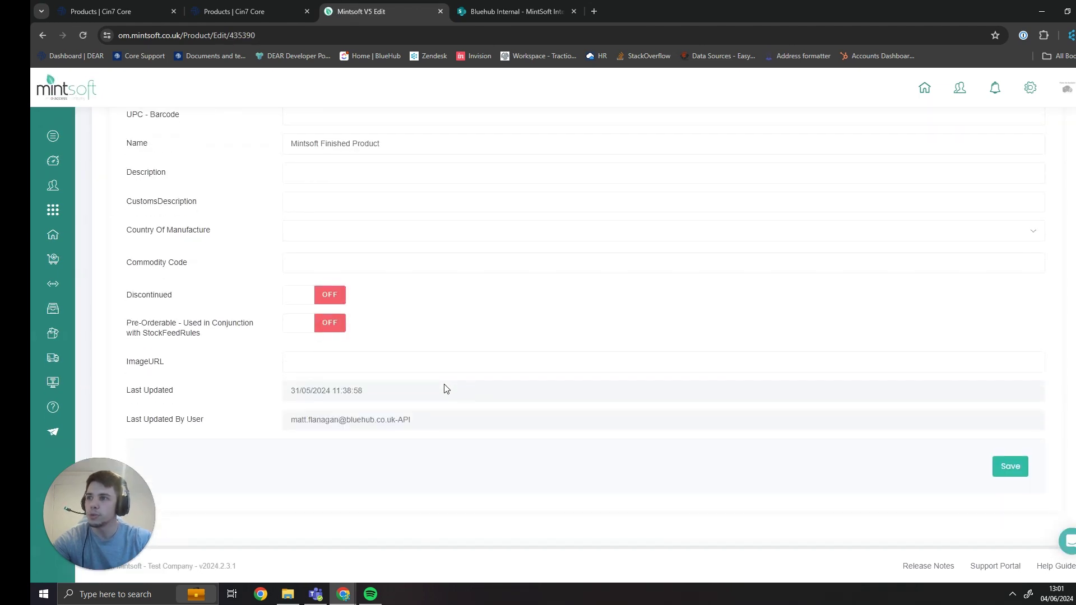
{"action": "scroll", "coordinate": [552, 363], "scroll_direction": "up", "scroll_amount": 4}
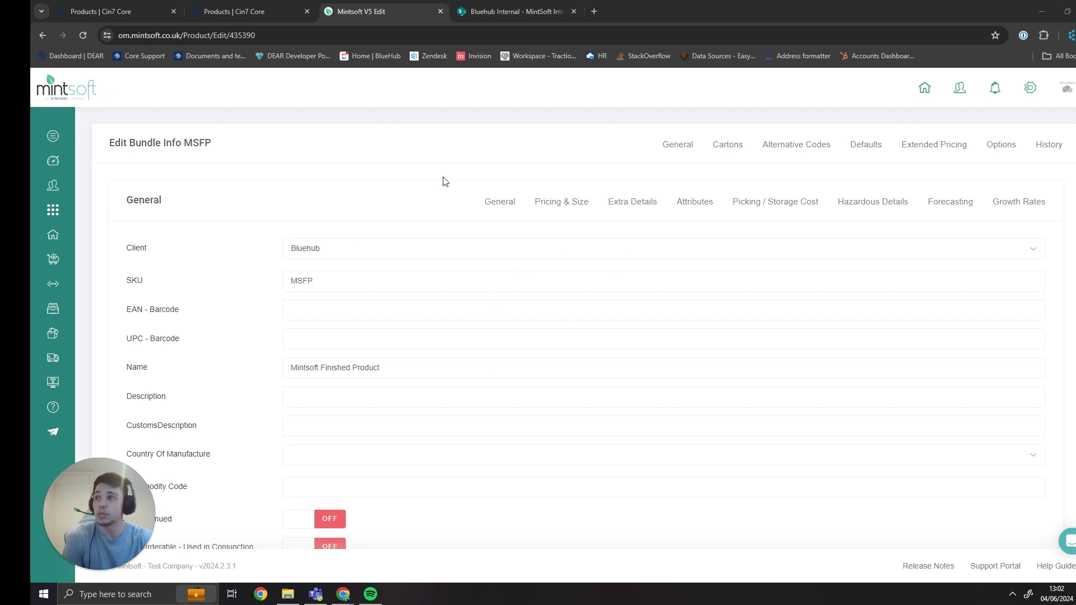
Search the product overview for 'msfp' and open Manage Bundle for the MSFP bundle.
{"action": "mouse_move", "coordinate": [45, 215]}
{"action": "left_click", "coordinate": [82, 210]}
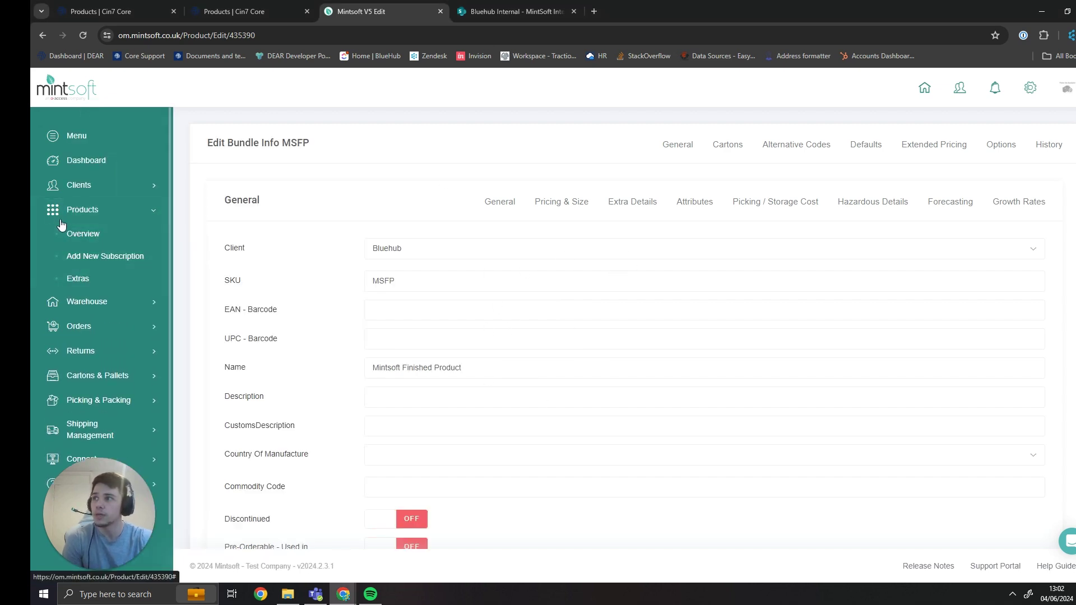
{"action": "left_click", "coordinate": [102, 234]}
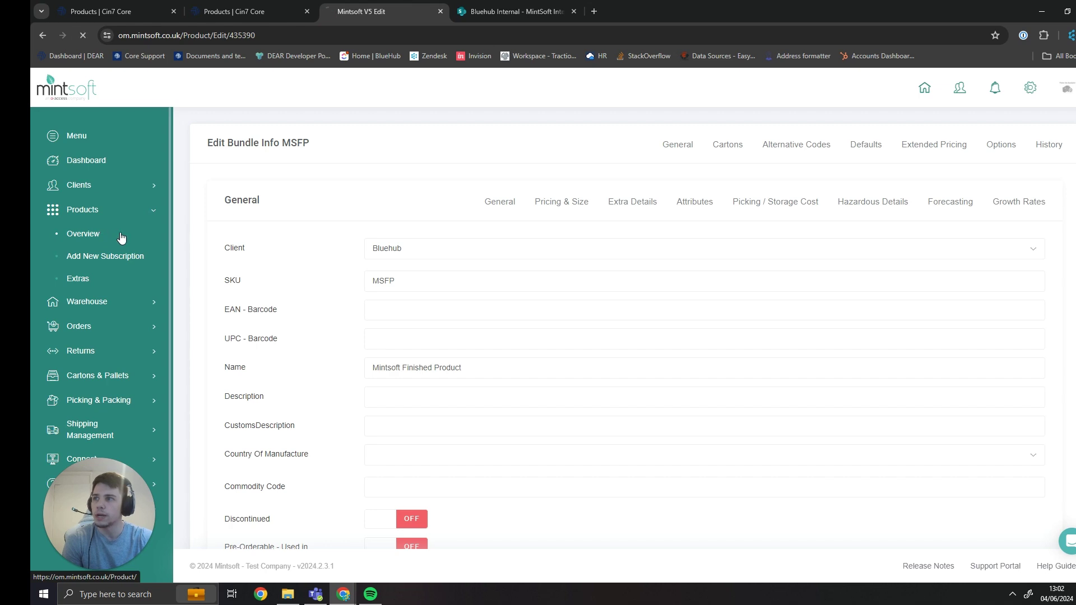
{"action": "left_click", "coordinate": [904, 332]}
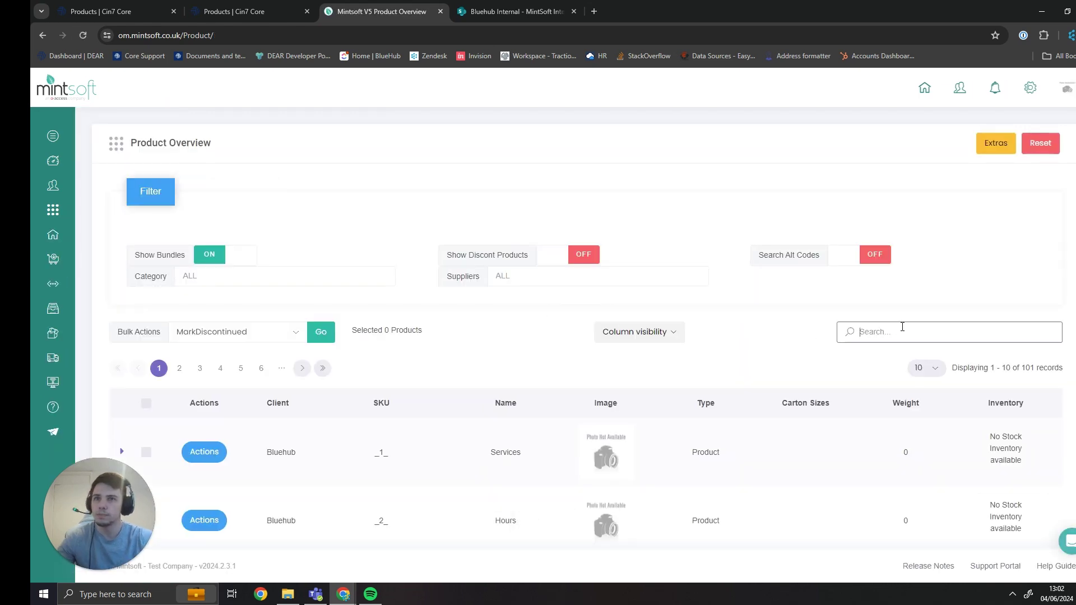
{"action": "type", "text": "msfp"}
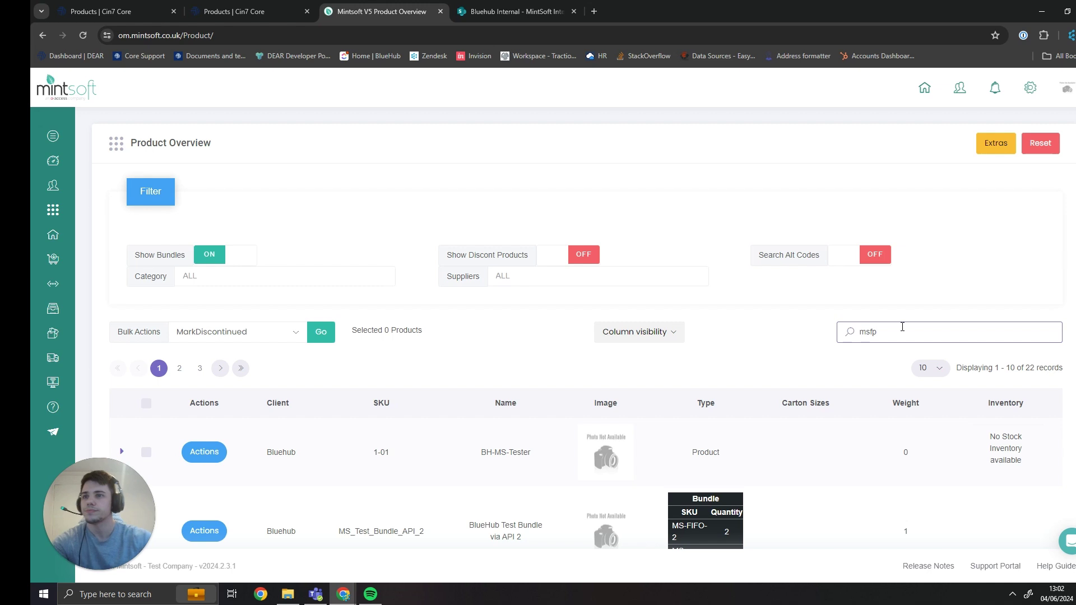
{"action": "scroll", "coordinate": [504, 415], "scroll_direction": "down", "scroll_amount": 1}
{"action": "left_click", "coordinate": [202, 395]}
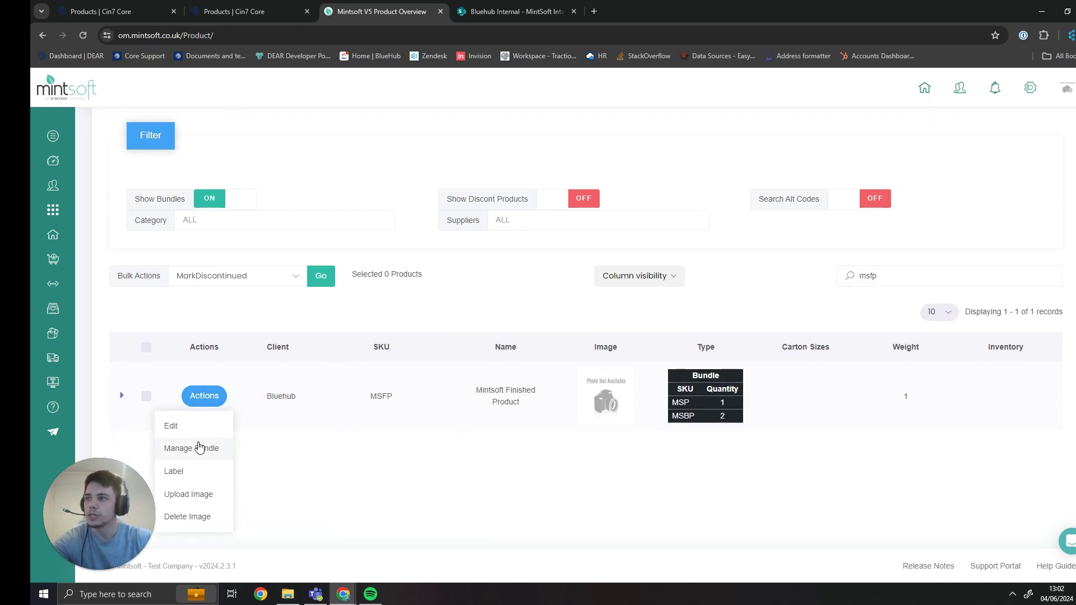
{"action": "left_click", "coordinate": [233, 446]}
{"action": "scroll", "coordinate": [566, 398], "scroll_direction": "down", "scroll_amount": 4}
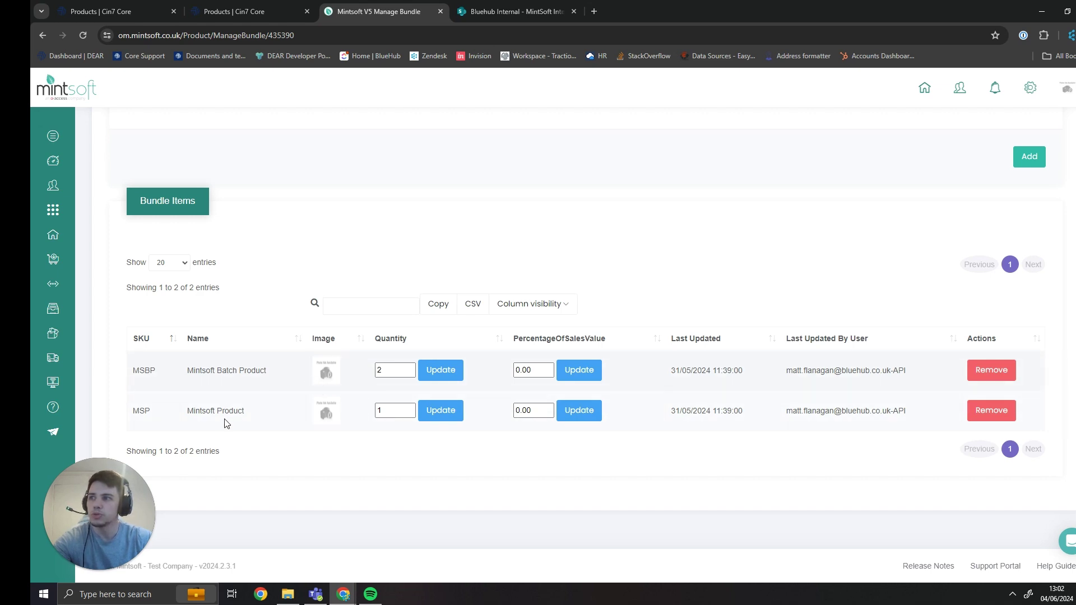
{"action": "scroll", "coordinate": [474, 400], "scroll_direction": "up", "scroll_amount": 1}
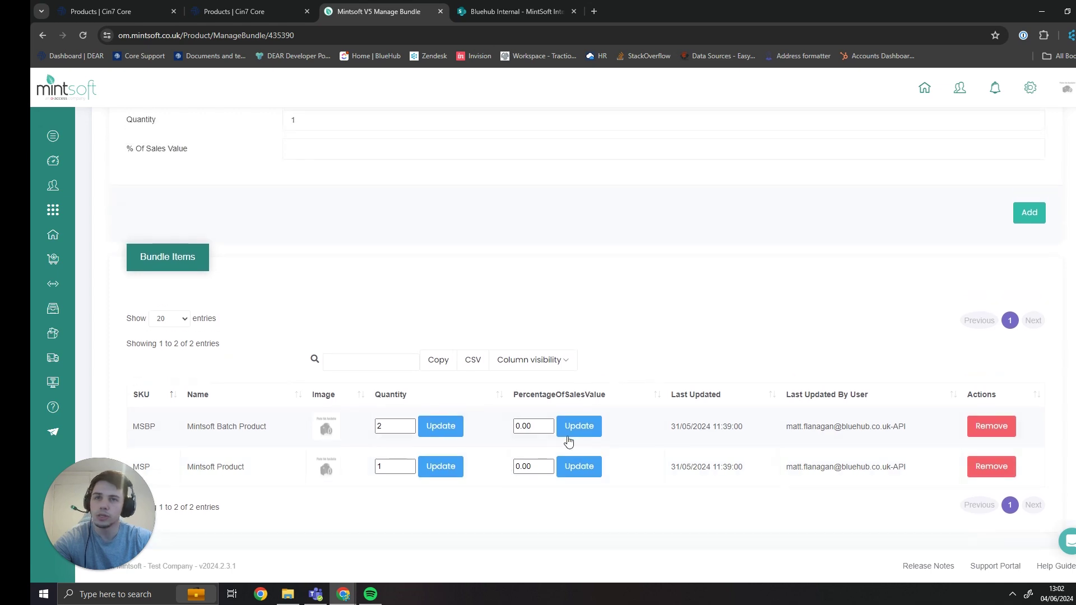
Compare the bundle items (MSBP ×2, MSP ×1) against the Cin7 Core BOM tab.
{"action": "left_click", "coordinate": [252, 11]}
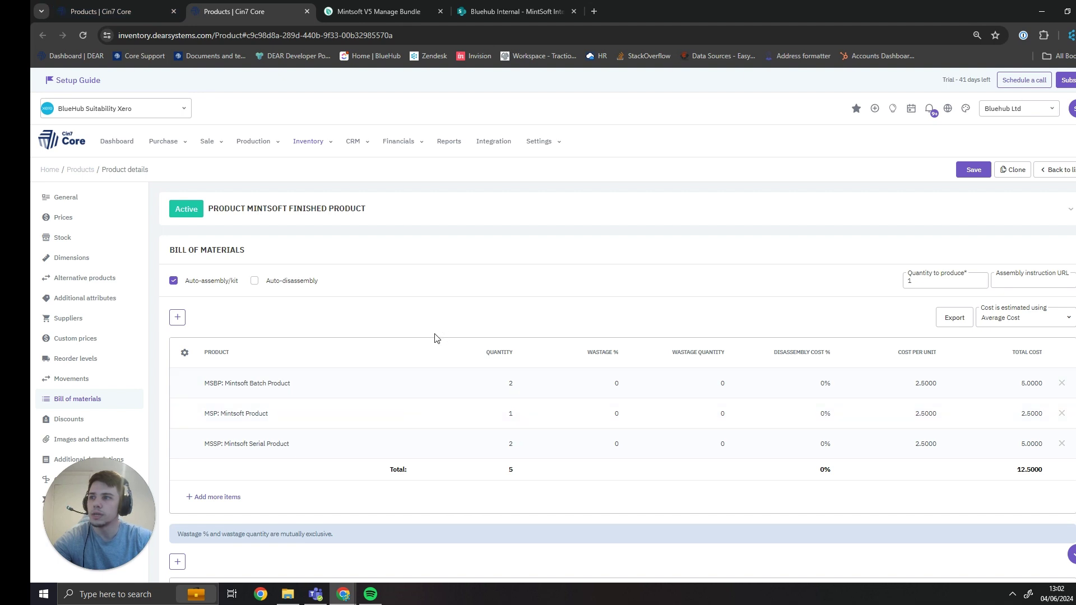
{"action": "left_click", "coordinate": [375, 10]}
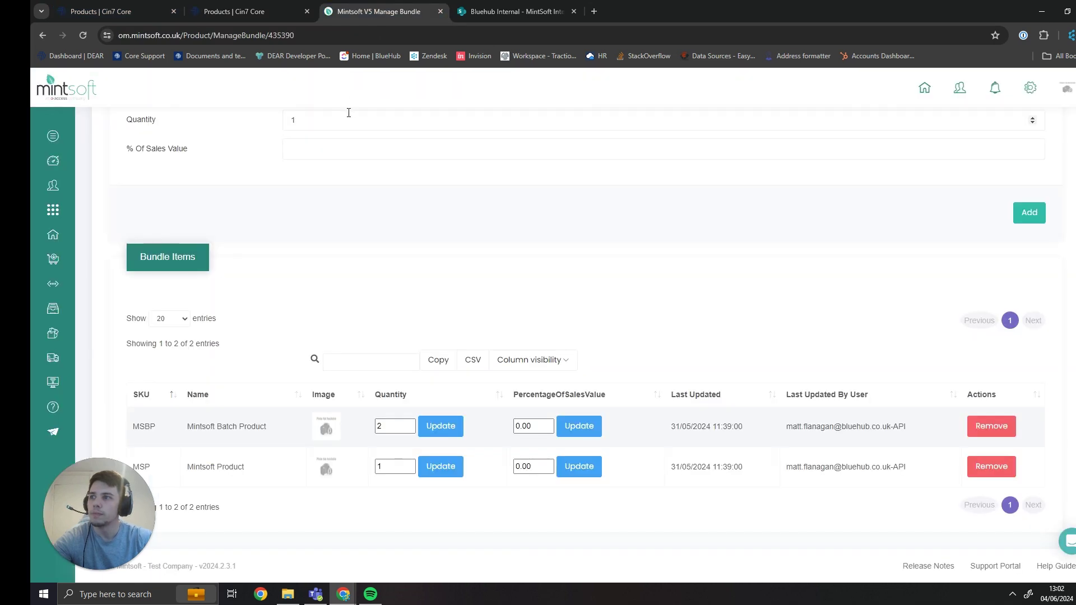
{"action": "key", "text": "ctrl+shift+Tab"}
{"action": "key", "text": "ctrl+Tab"}
{"action": "scroll", "coordinate": [353, 225], "scroll_direction": "up", "scroll_amount": 2}
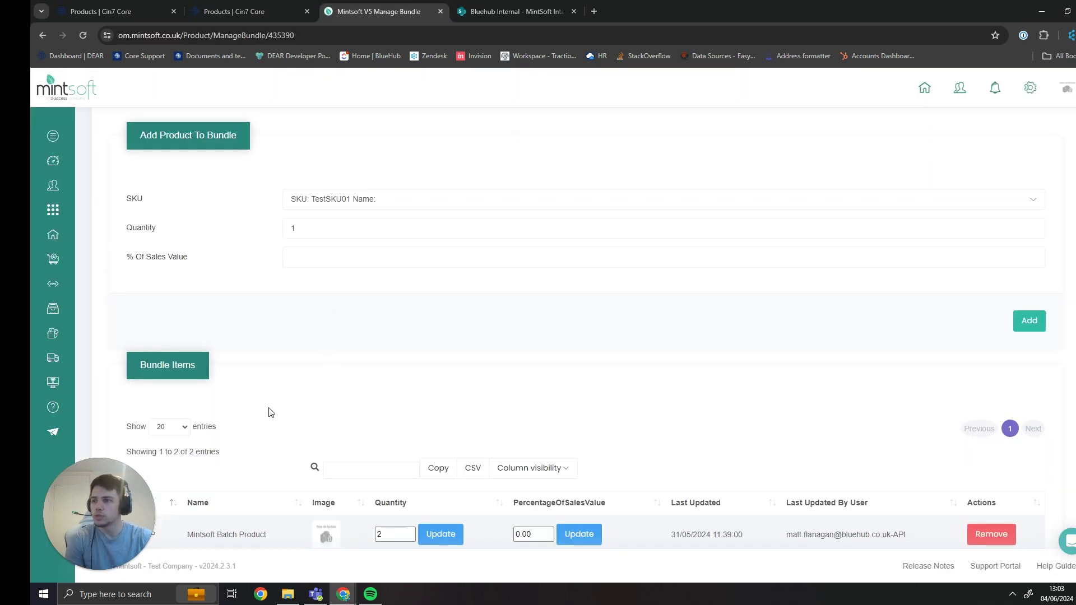
{"action": "scroll", "coordinate": [310, 374], "scroll_direction": "down", "scroll_amount": 2}
{"action": "scroll", "coordinate": [317, 433], "scroll_direction": "down", "scroll_amount": 1}
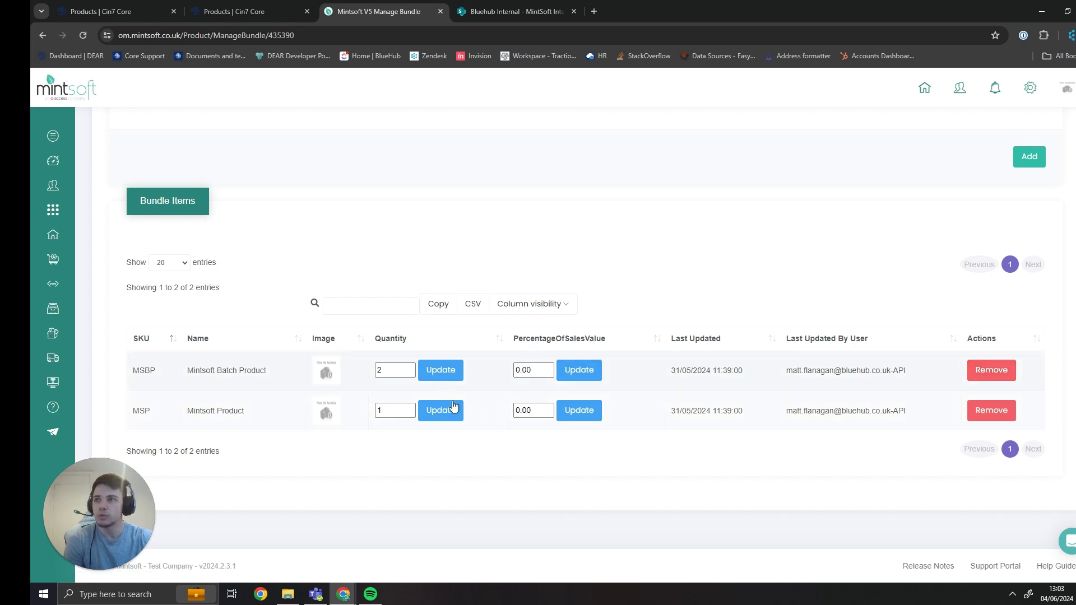
{"action": "left_click", "coordinate": [399, 410]}
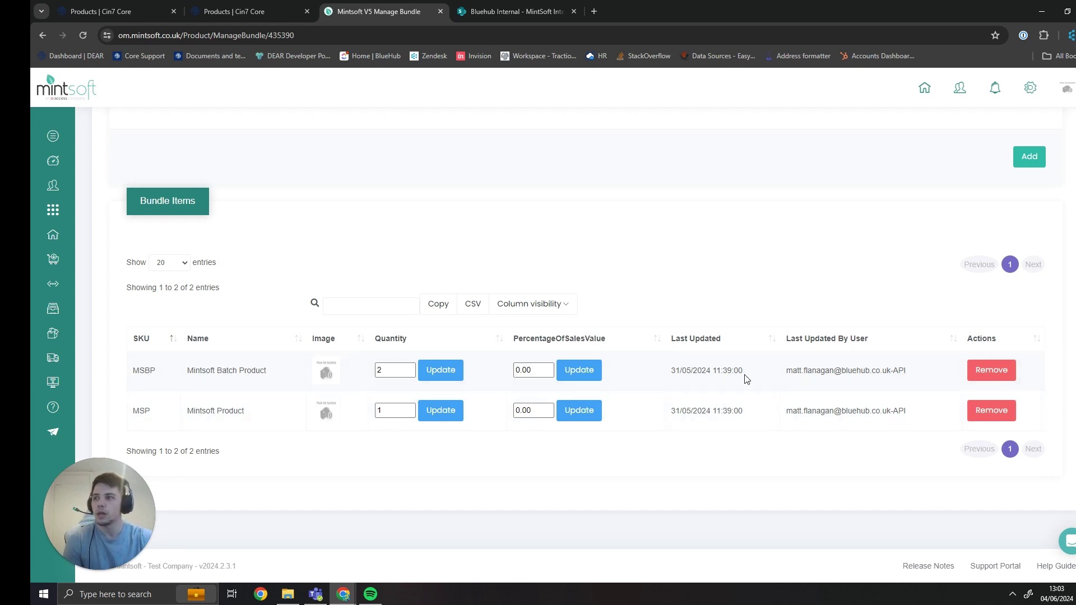
In the Bluehub Internal tab, scroll MintSoft Integration.pdf to the BOM SKU and Quantity mappings.
{"action": "left_click", "coordinate": [510, 11]}
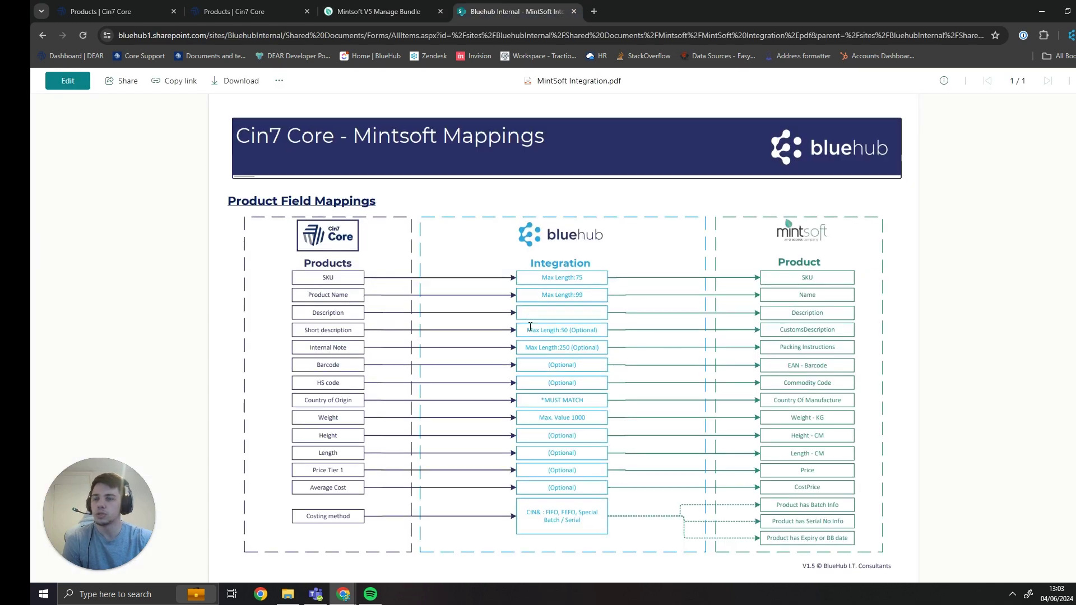
{"action": "scroll", "coordinate": [480, 422], "scroll_direction": "down", "scroll_amount": 8}
{"action": "scroll", "coordinate": [480, 421], "scroll_direction": "down", "scroll_amount": 1}
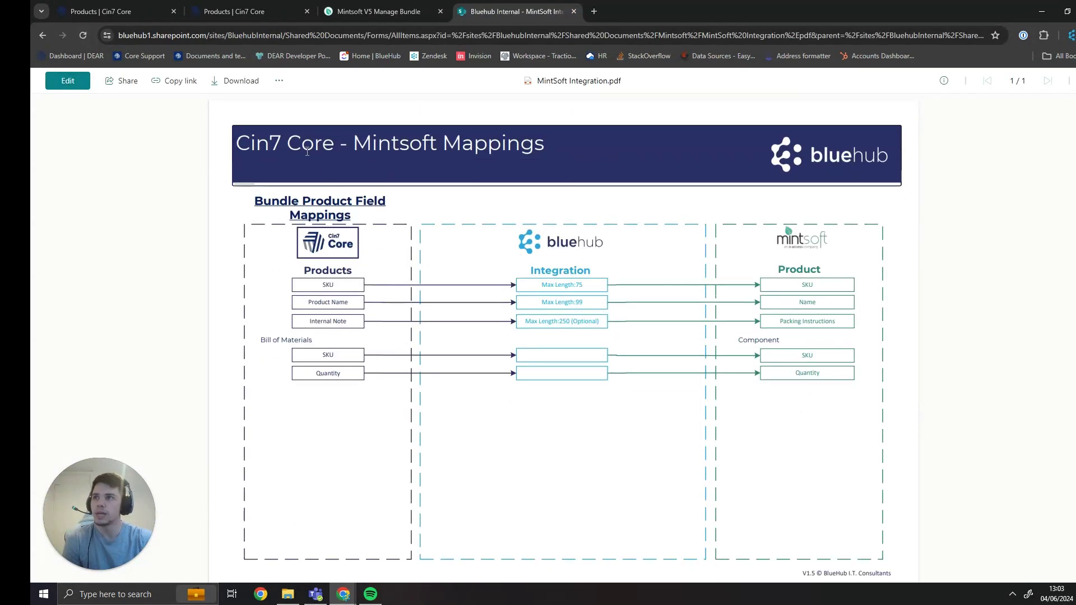